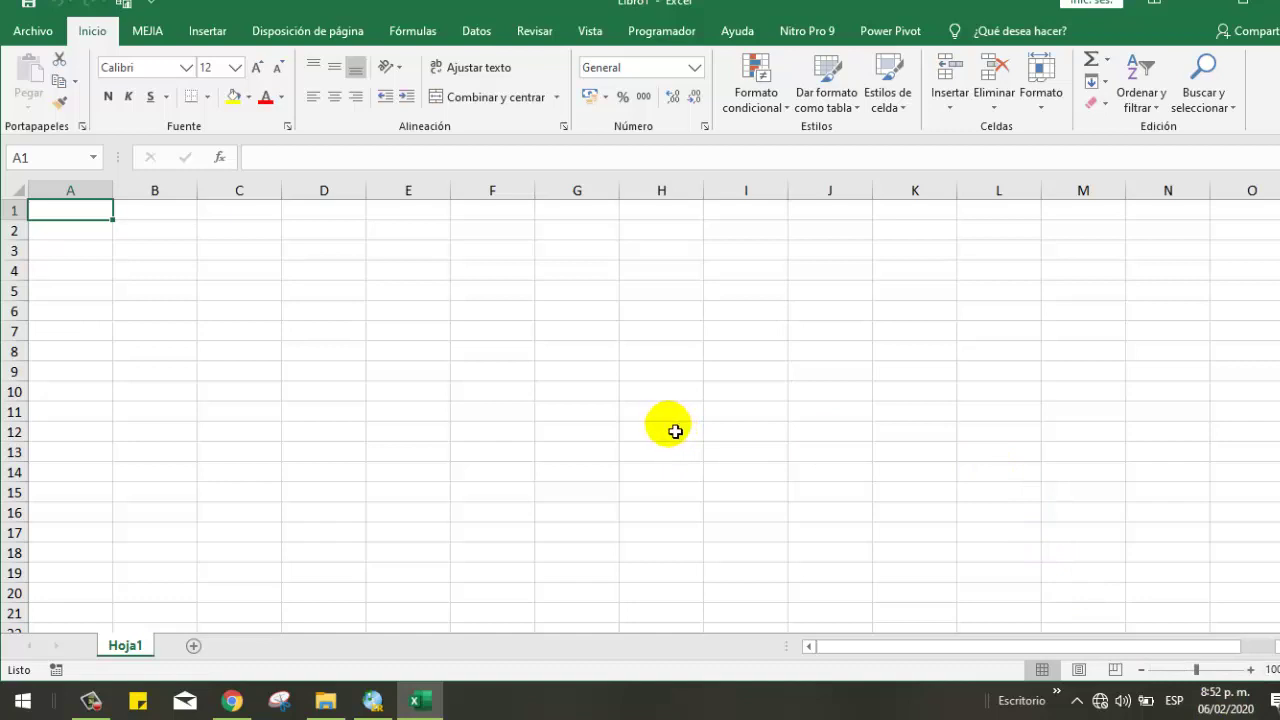
Step: Enter the labels AÑO, MES and DIA down cells B3 to B5
click(170, 258)
text(AÑO)
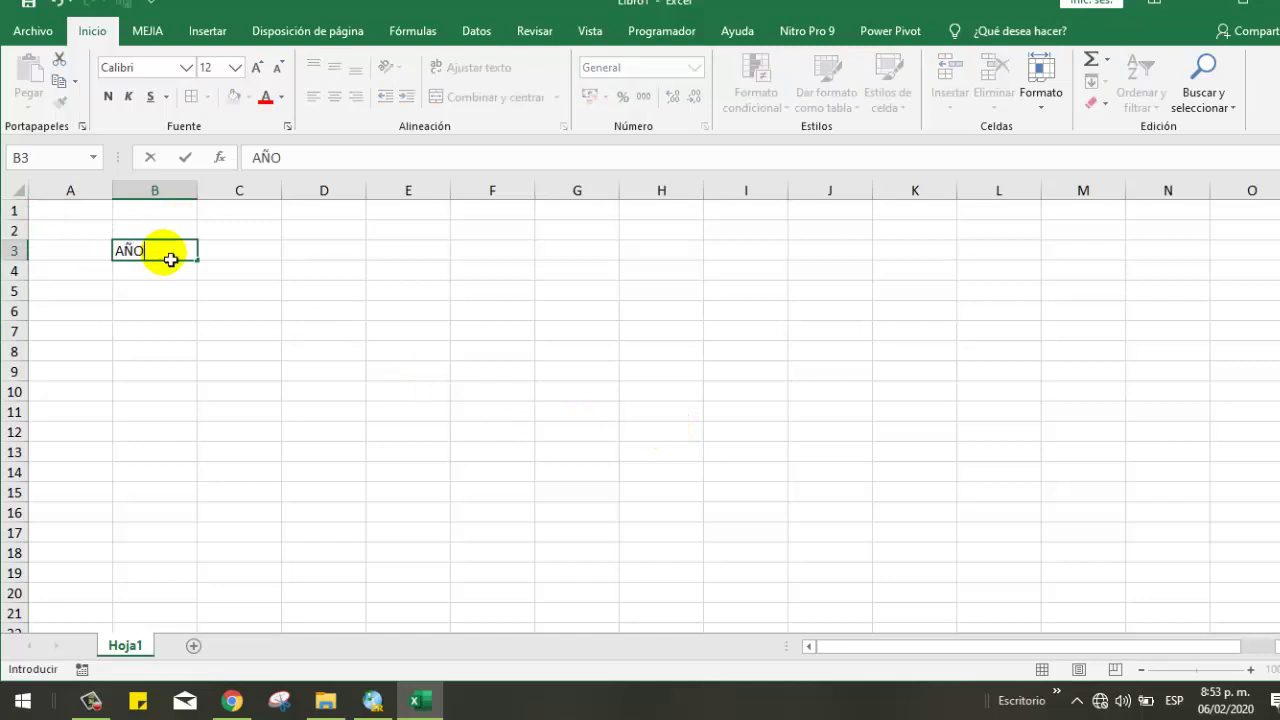
key(Return)
text(MES)
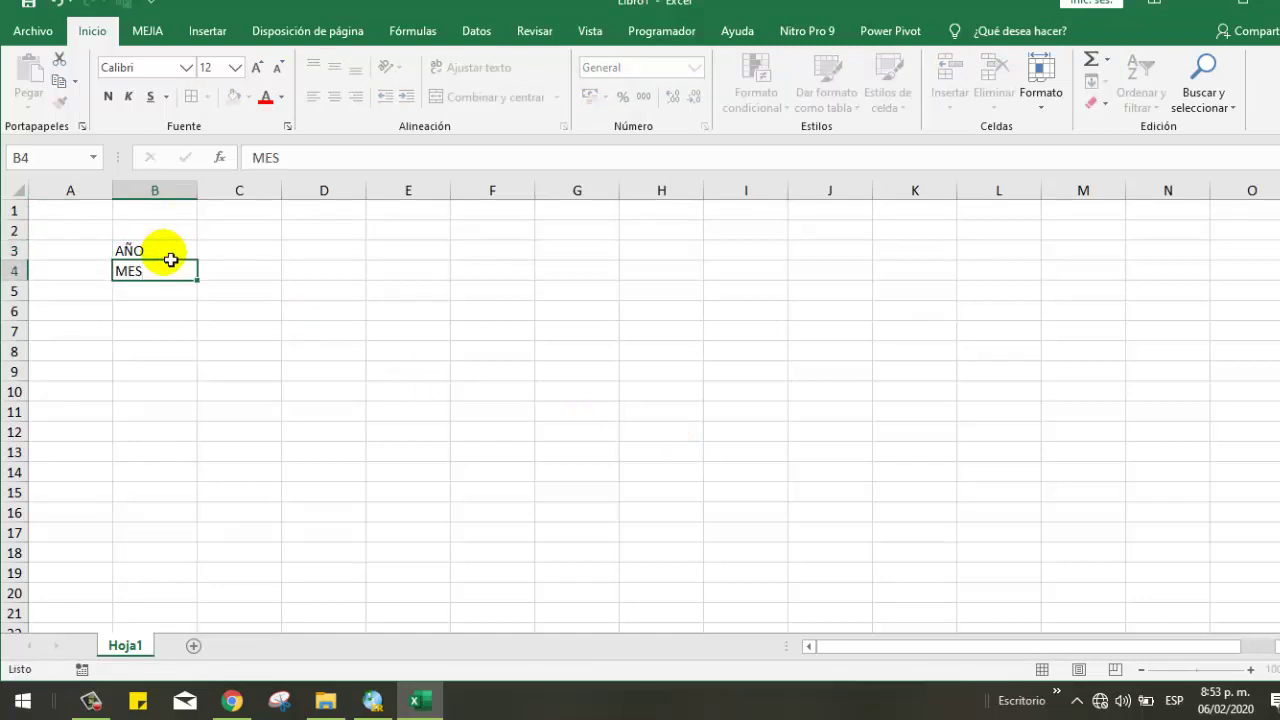
key(Return)
text(DIA)
key(Return)
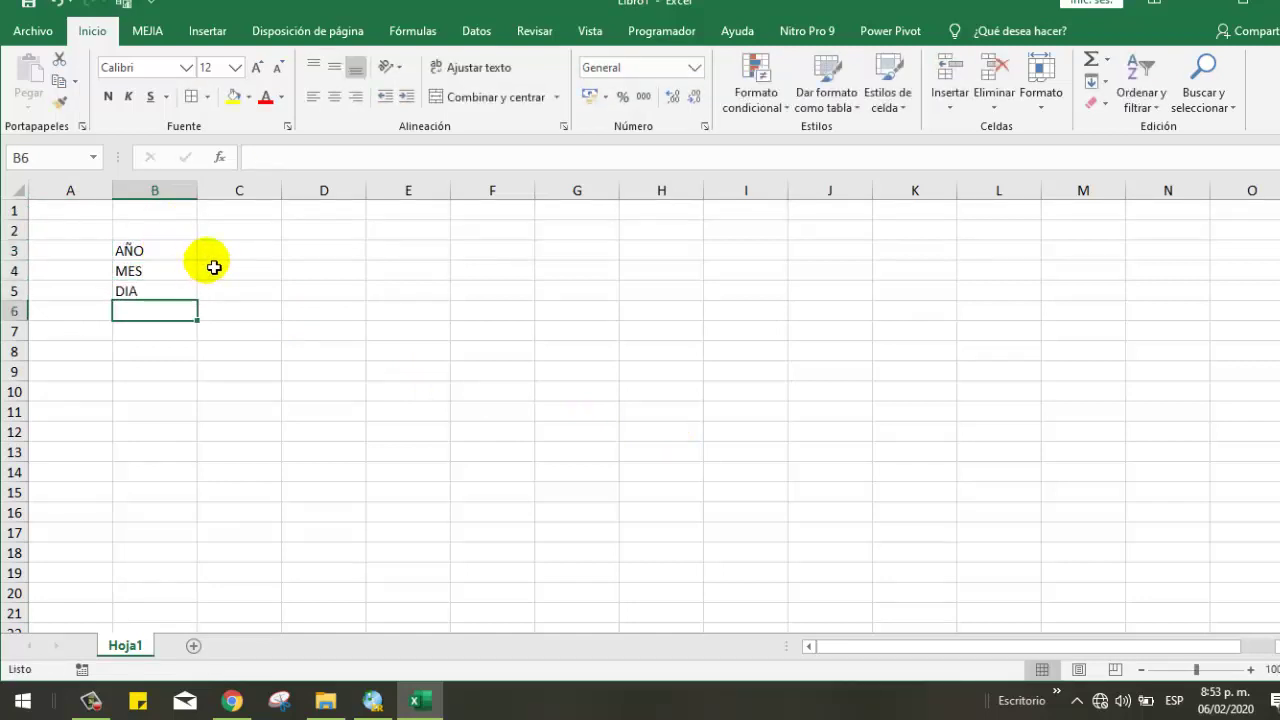
Step: Enter the values 2020, 2 and 6 in C3:C5 beside the labels
click(221, 253)
text(2020)
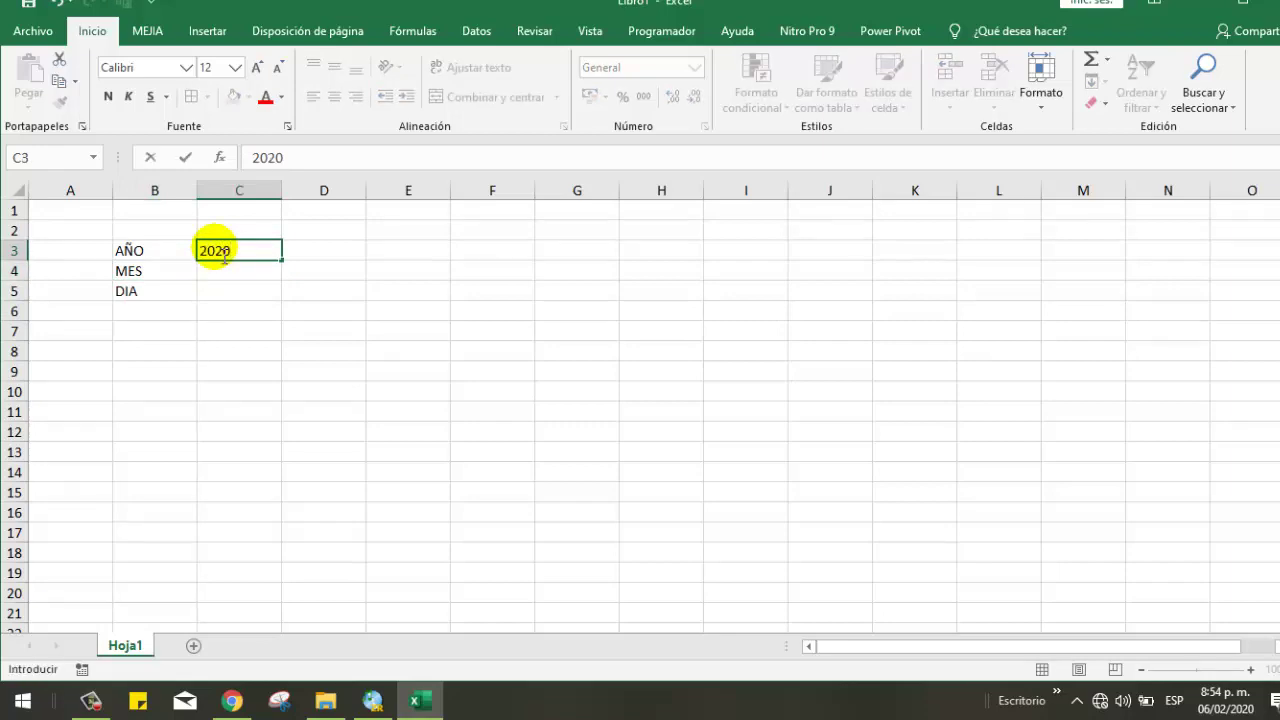
key(Return)
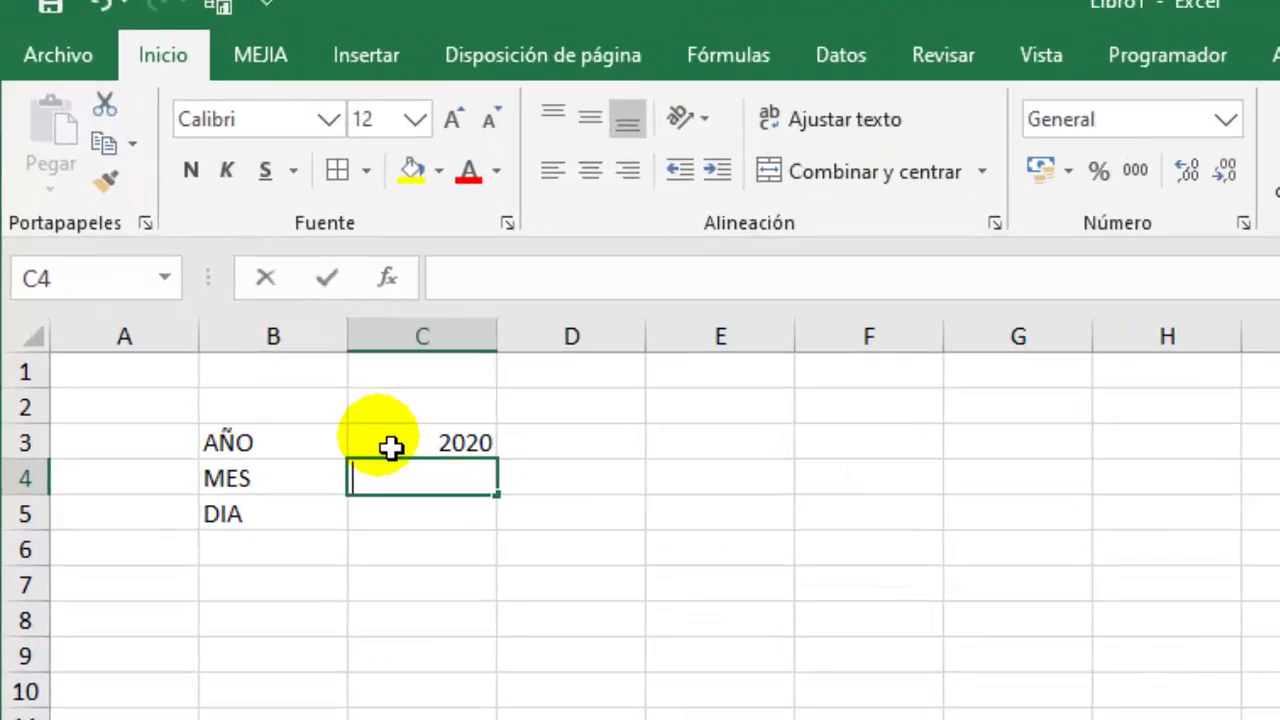
text(2)
key(Return)
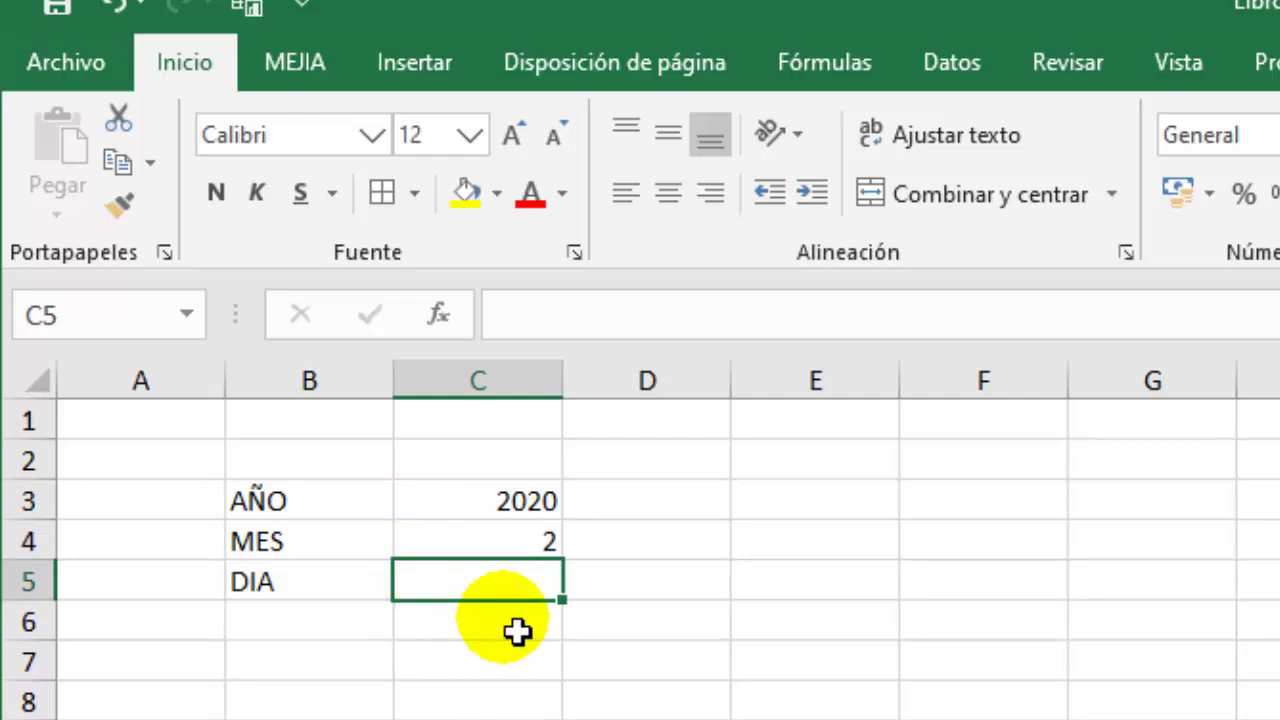
text(6)
key(Return)
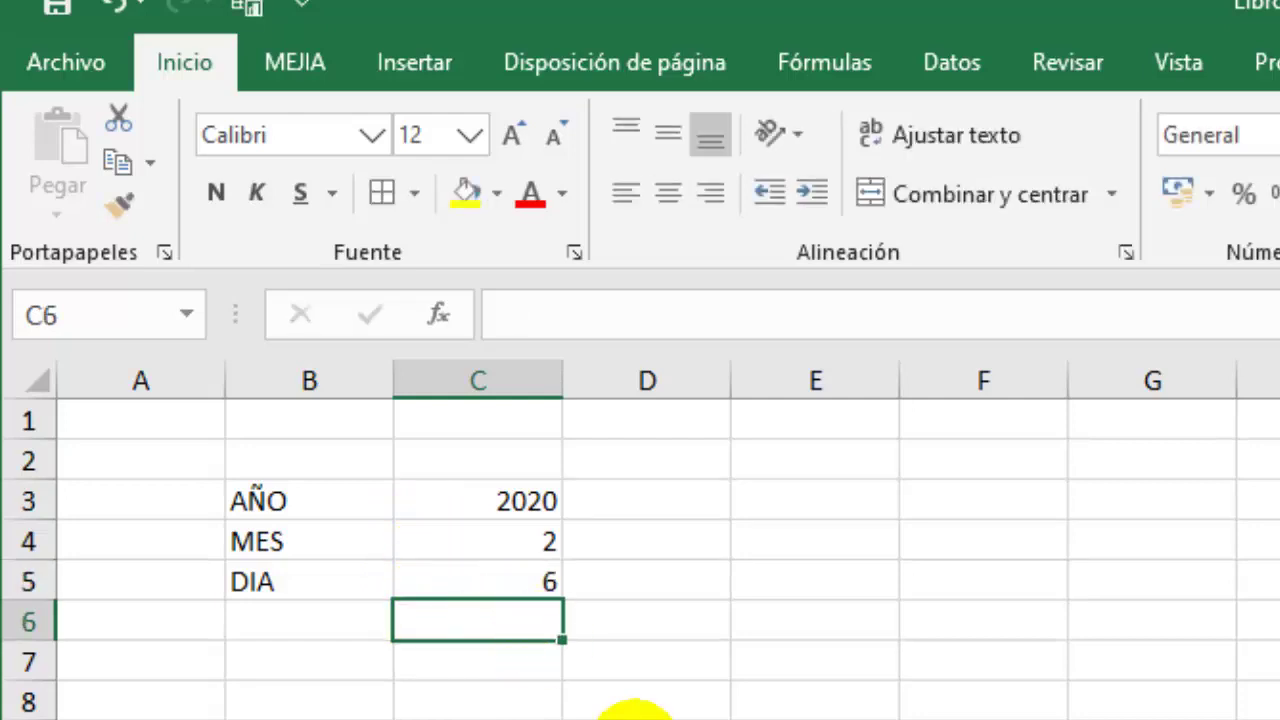
Step: Apply All Borders to the table B3:C5
drag(378, 512, 537, 592)
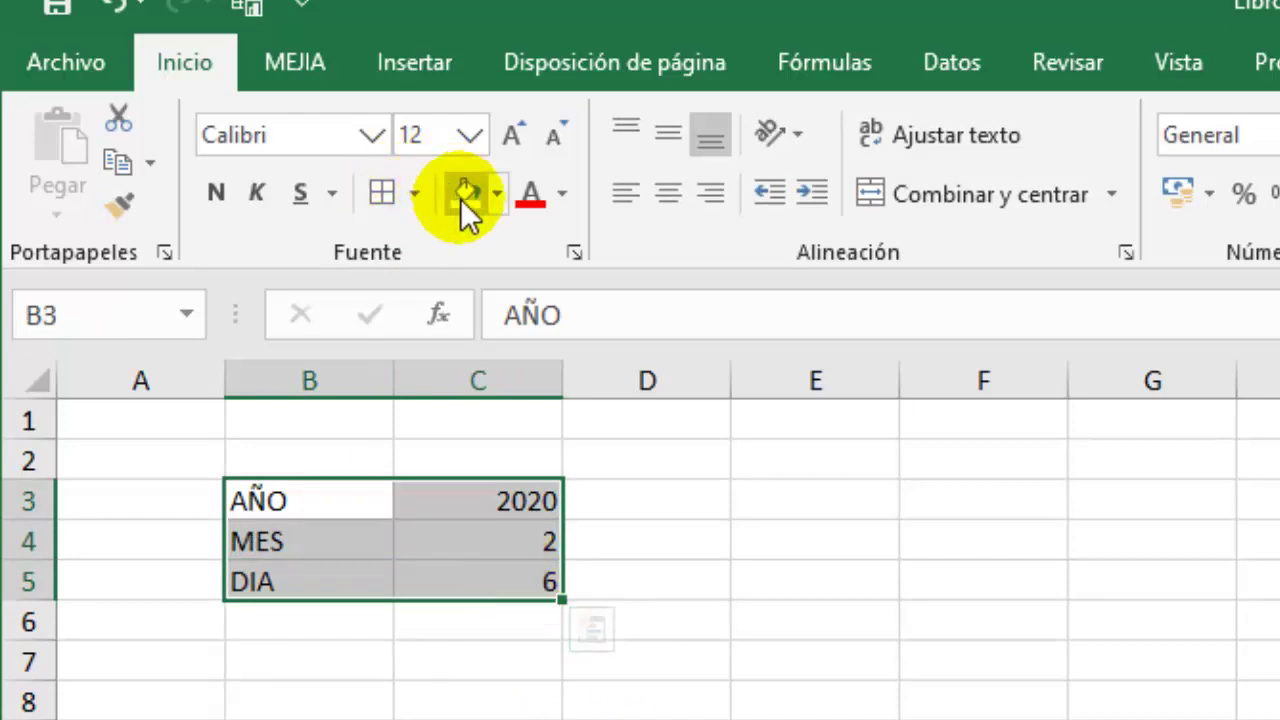
click(378, 196)
click(322, 680)
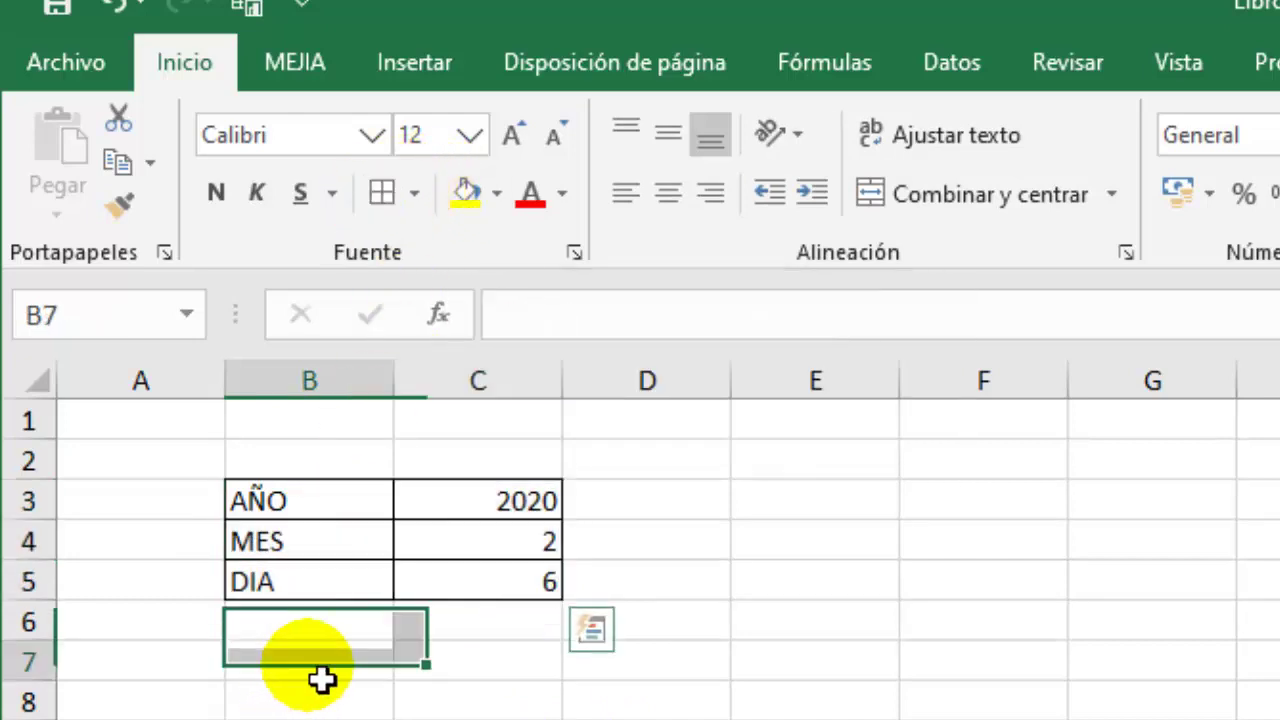
click(650, 680)
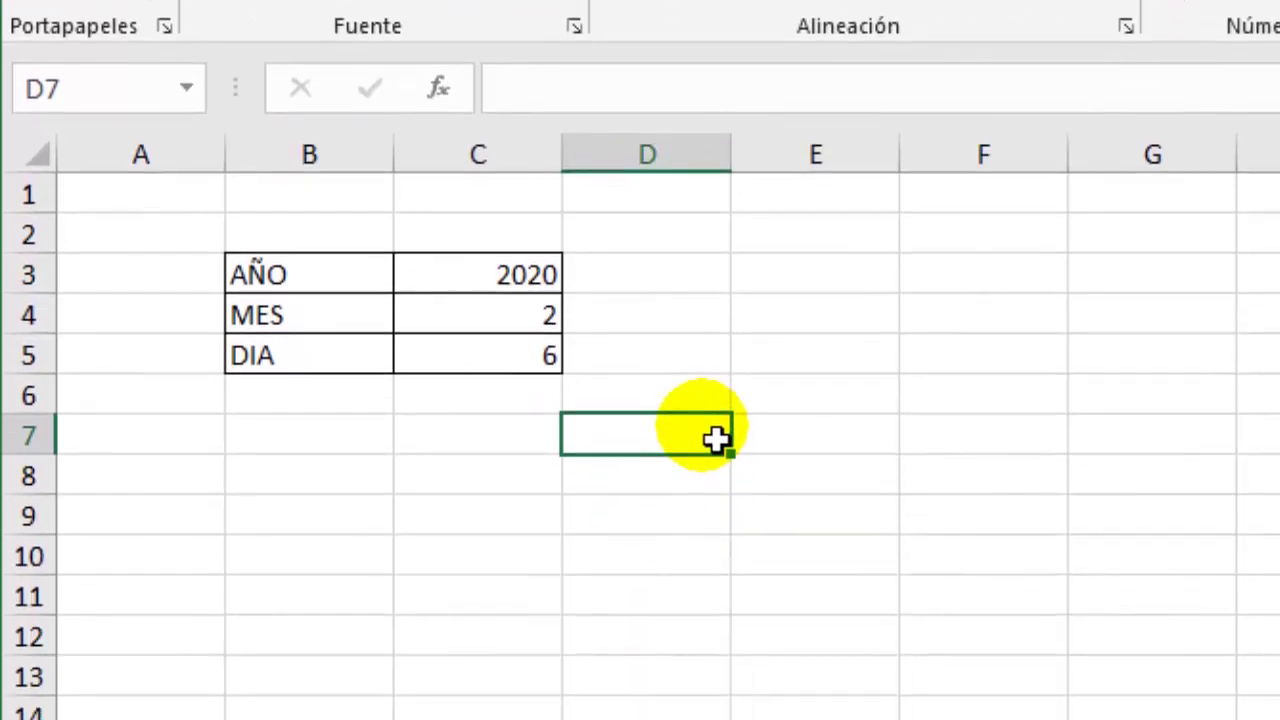
Step: Enter =FECHA(C3,C4,C5) in D7 to build the date 06/02/2020
text(=)
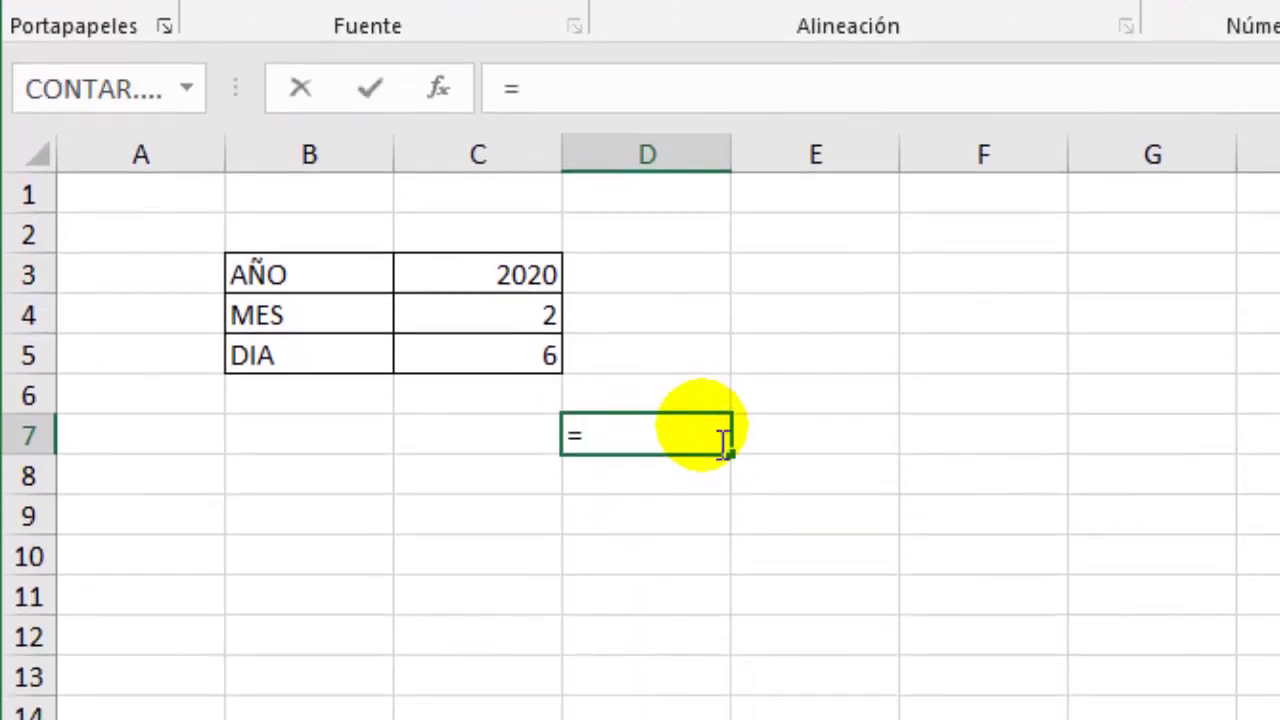
text(FE)
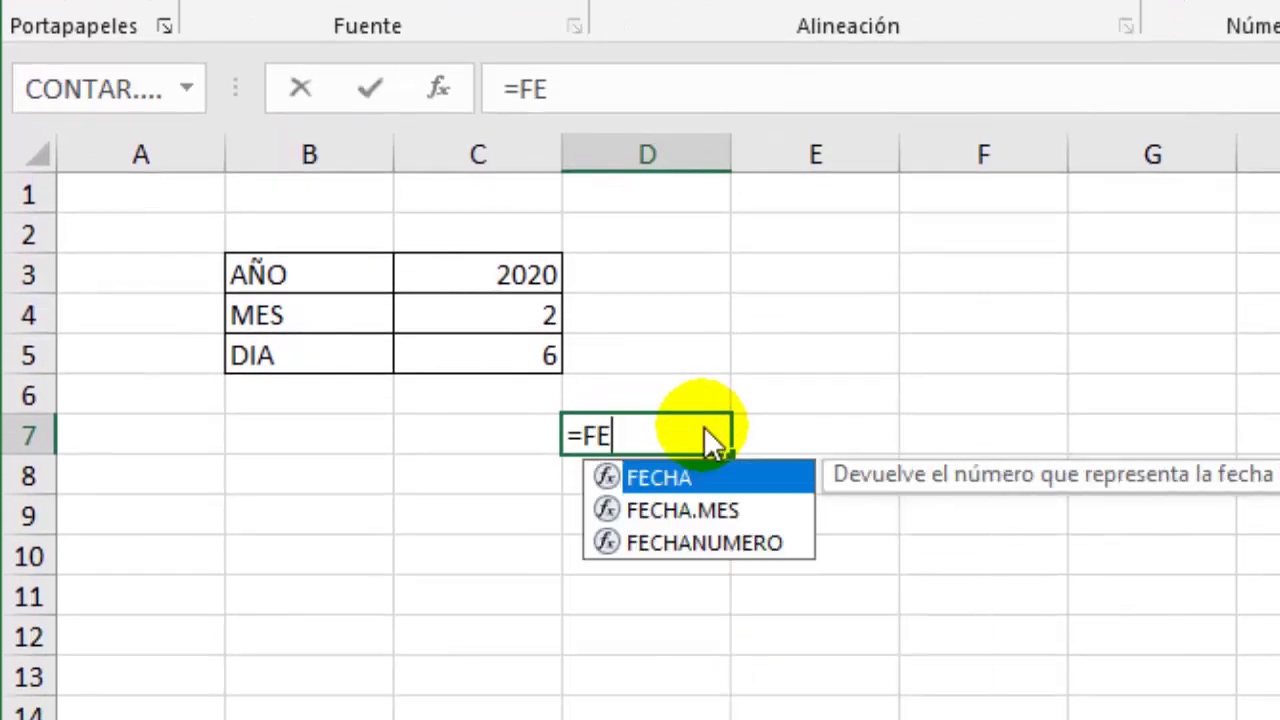
text(CHA)
double_click(667, 485)
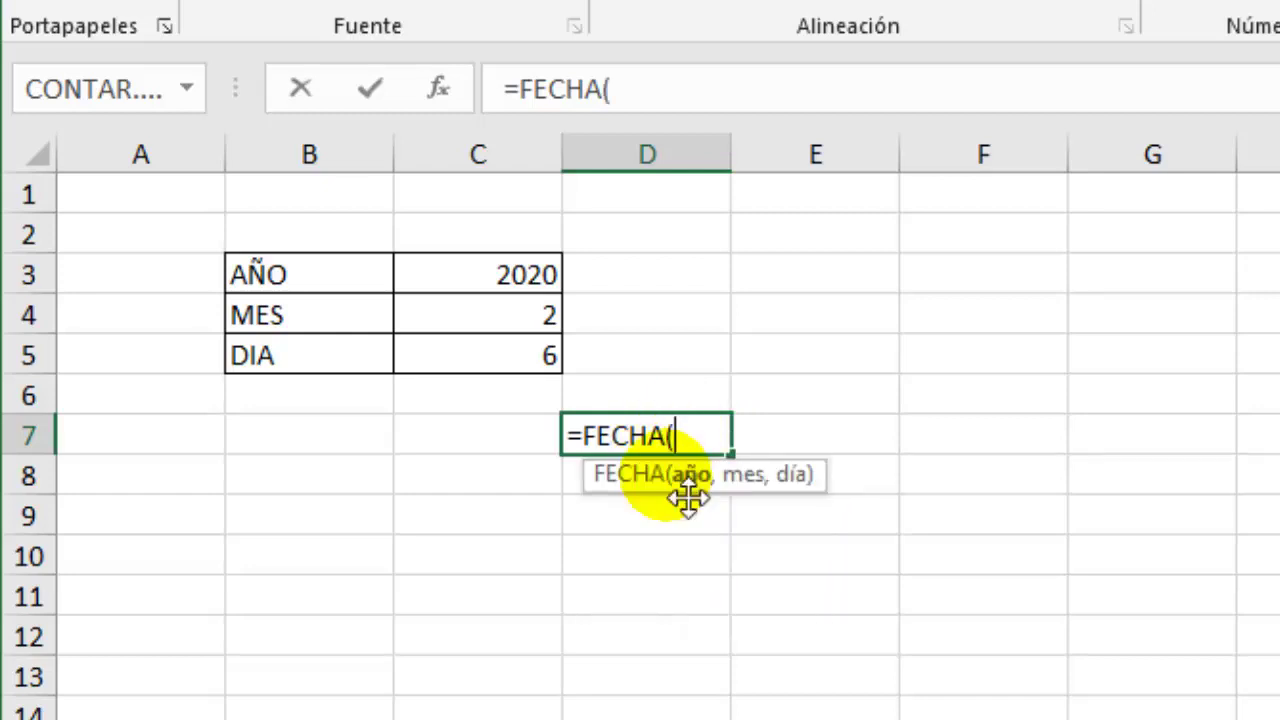
click(524, 281)
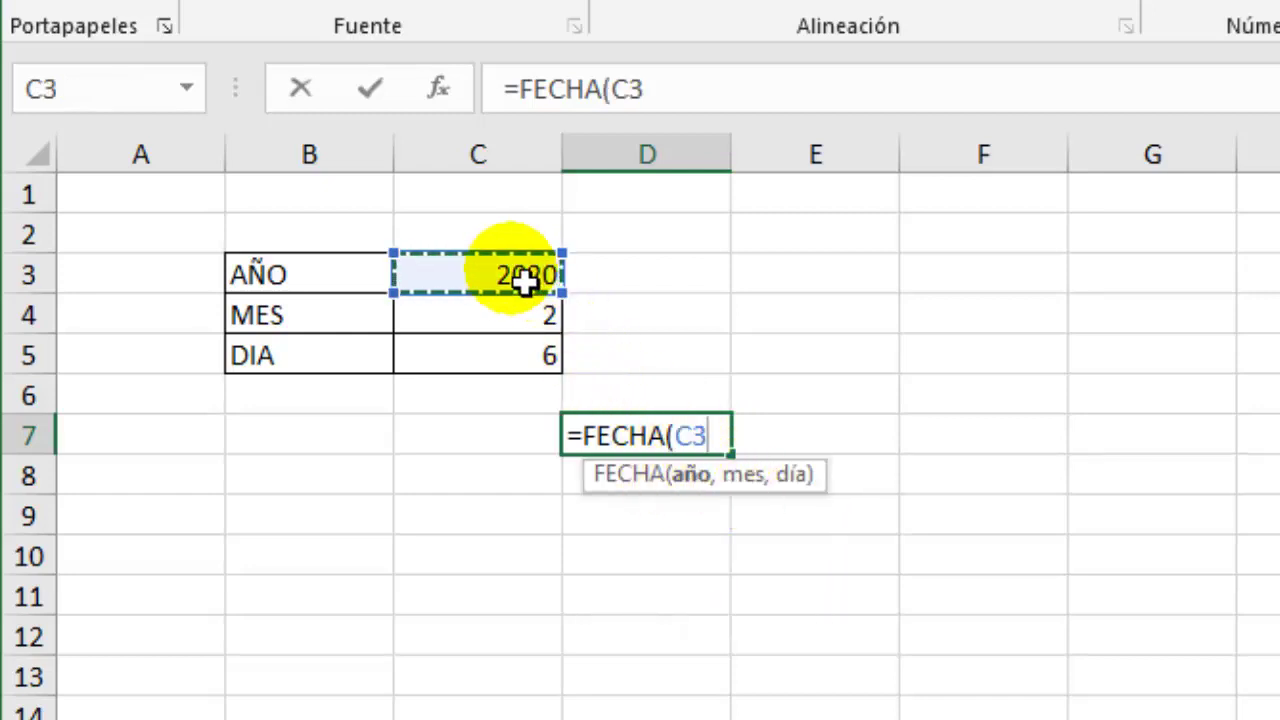
text(,)
click(532, 320)
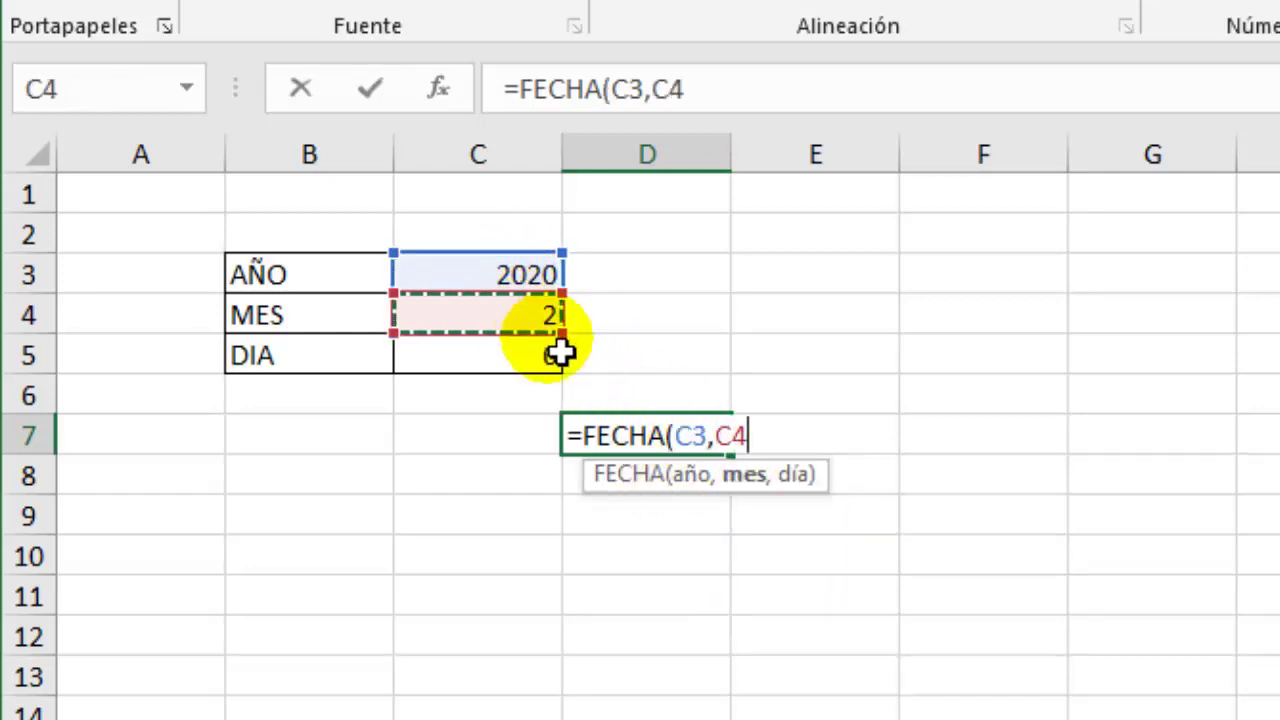
text(,)
click(546, 364)
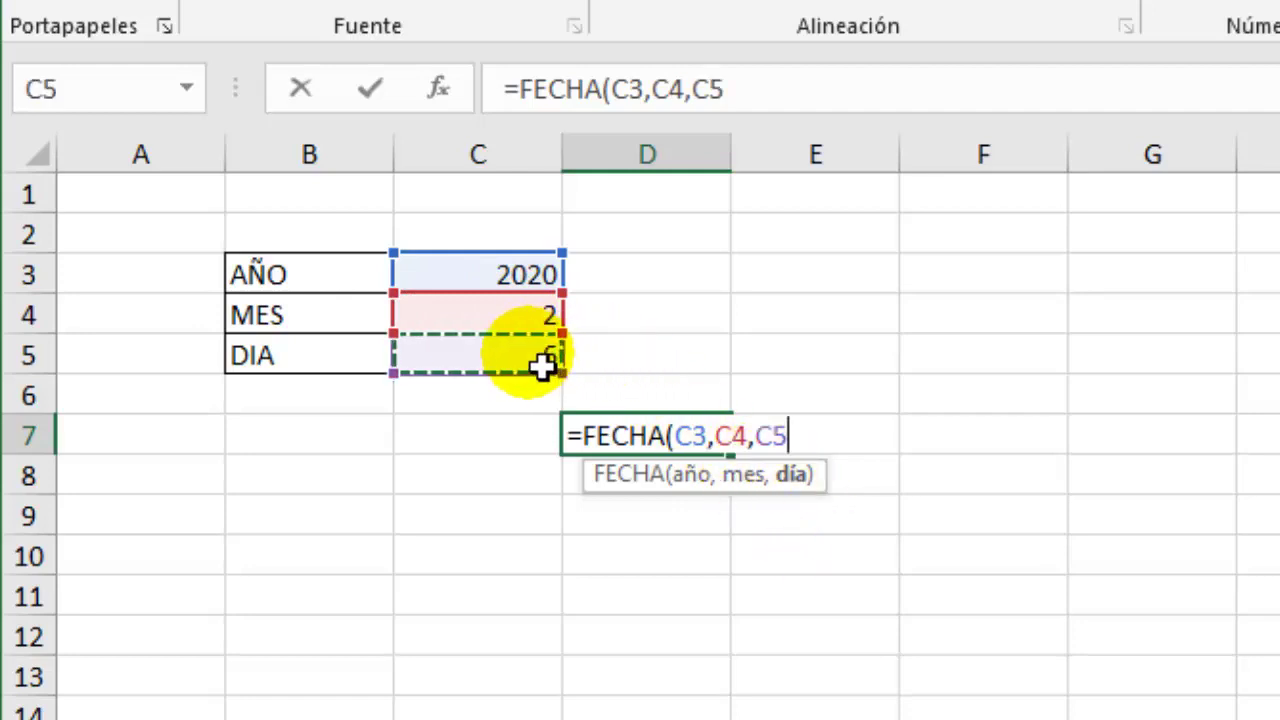
key(Return)
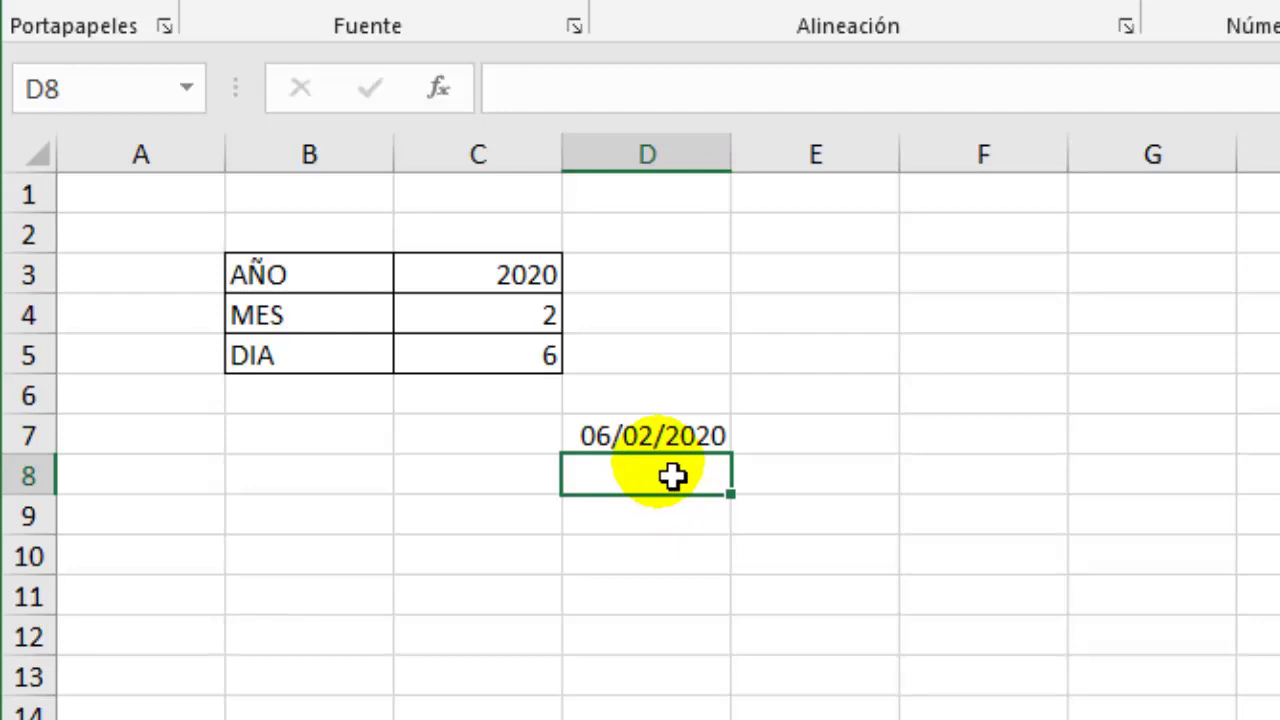
Step: Enter =FECHA.MES(D7,1) in D8 to get the date one month after D7
text(=)
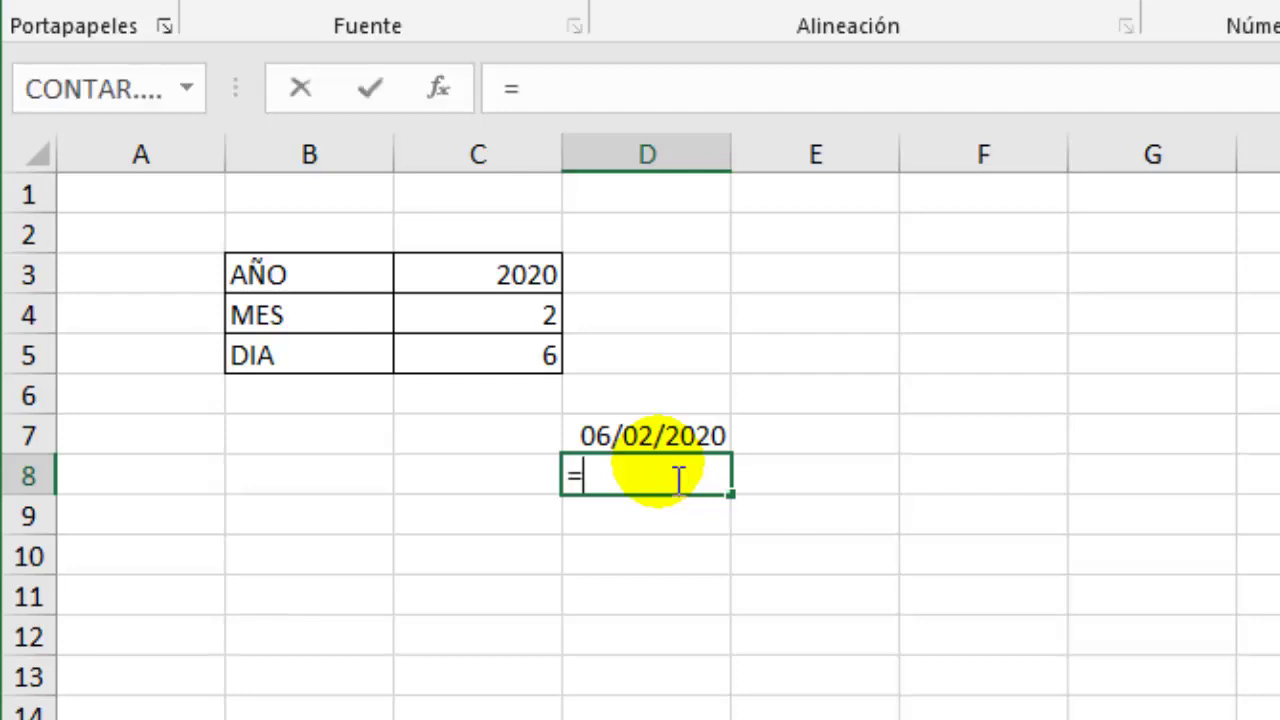
text(FEH)
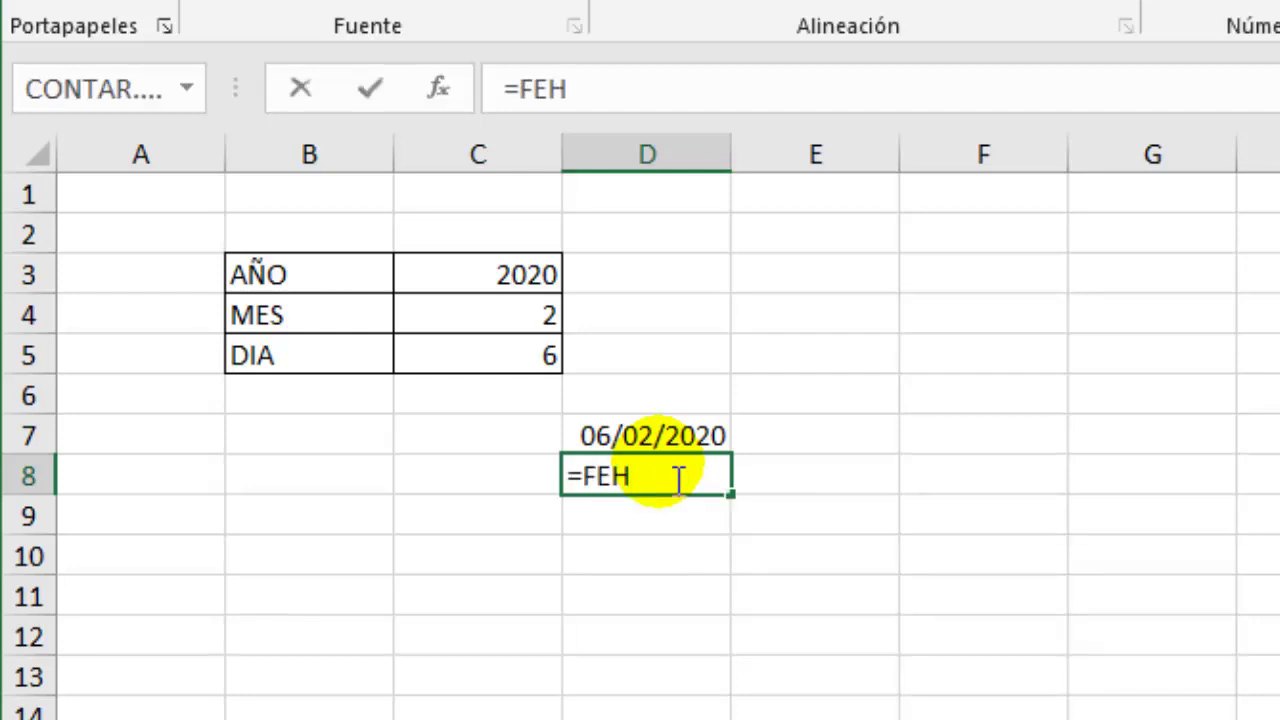
key(BackSpace)
text(CH)
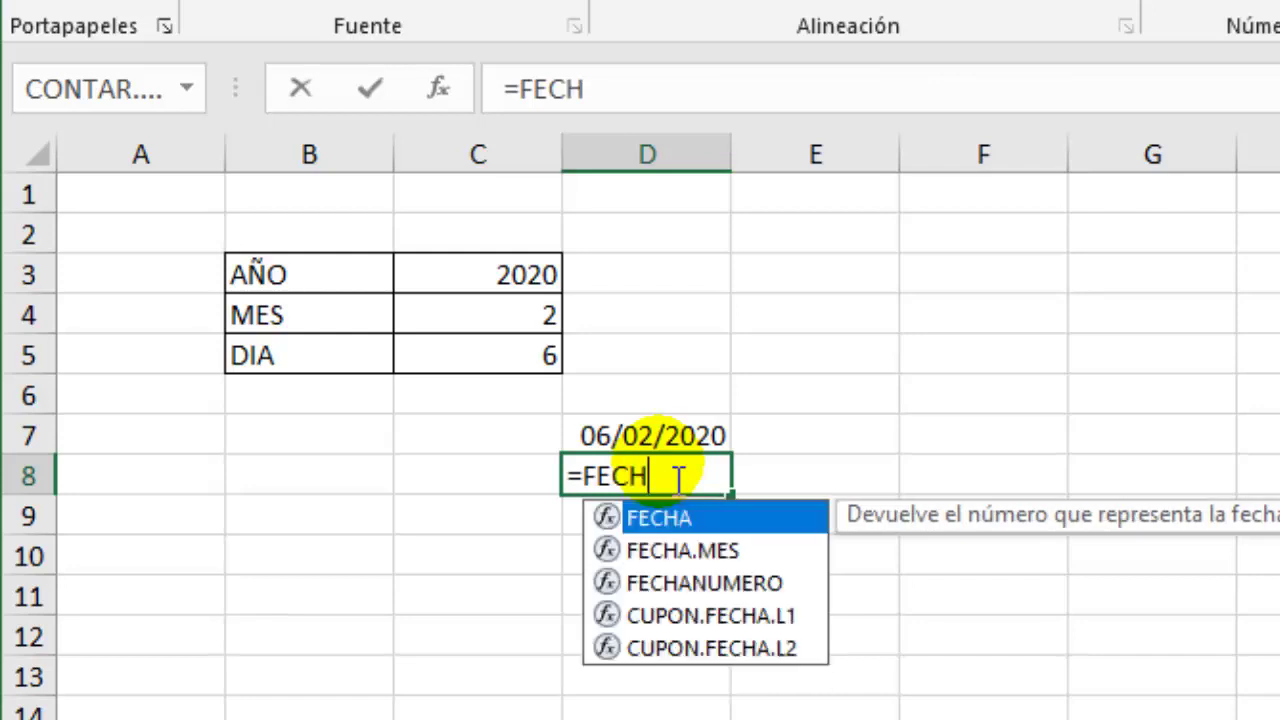
click(721, 551)
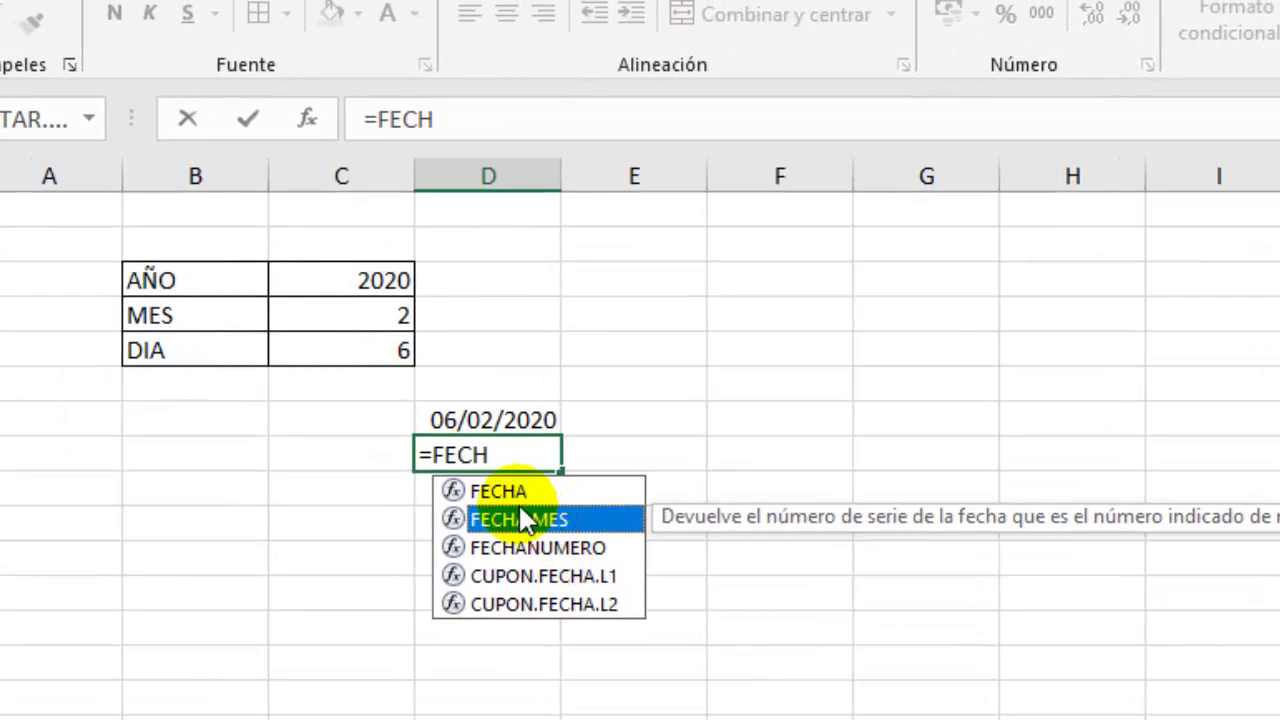
double_click(523, 516)
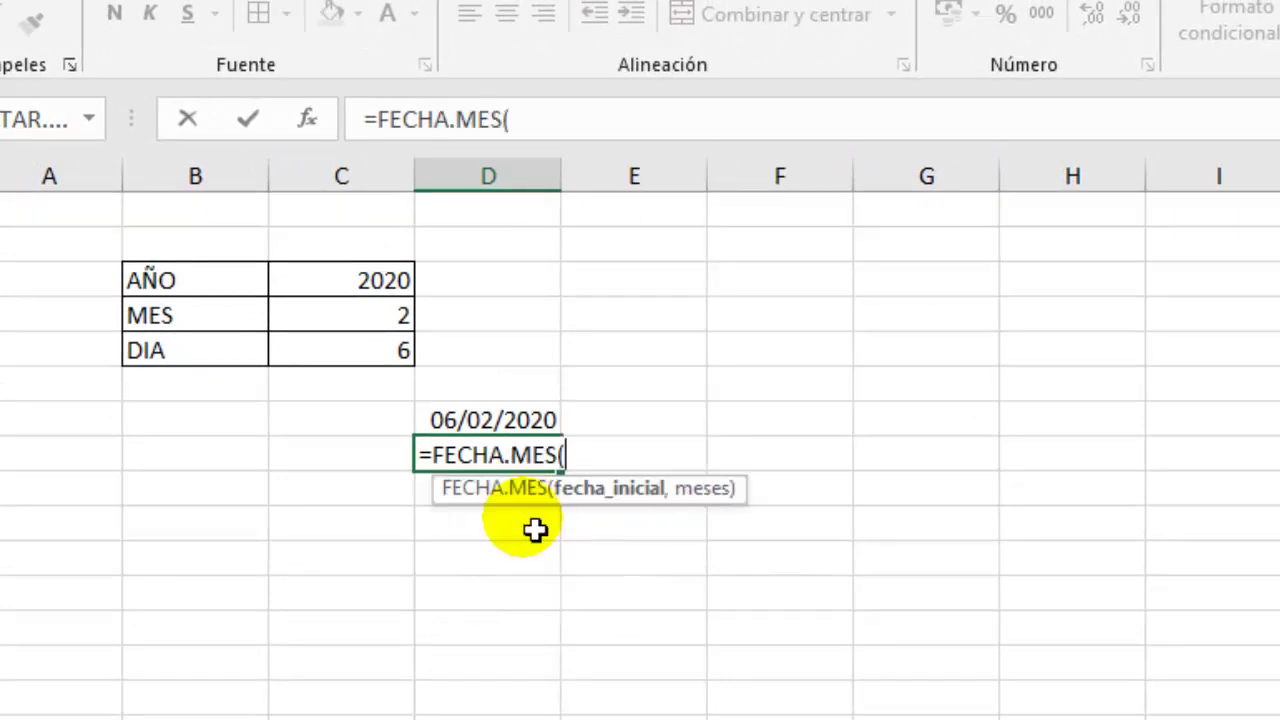
click(510, 430)
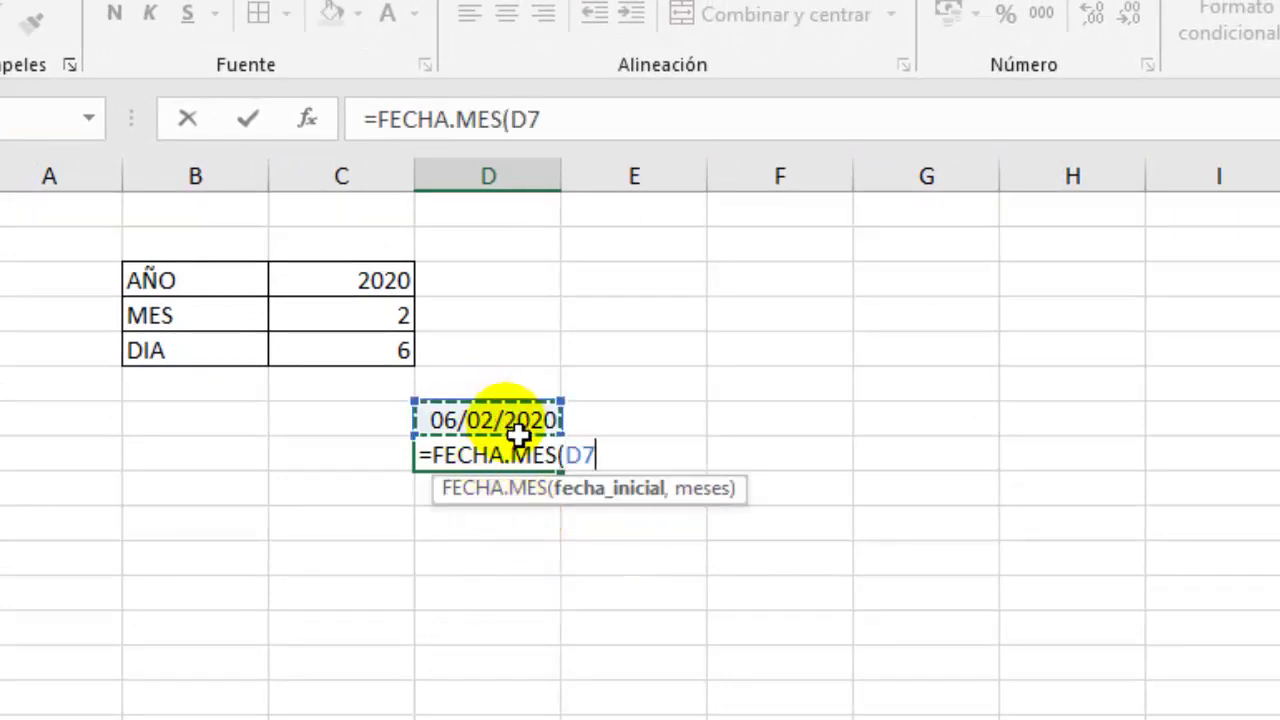
text(,)
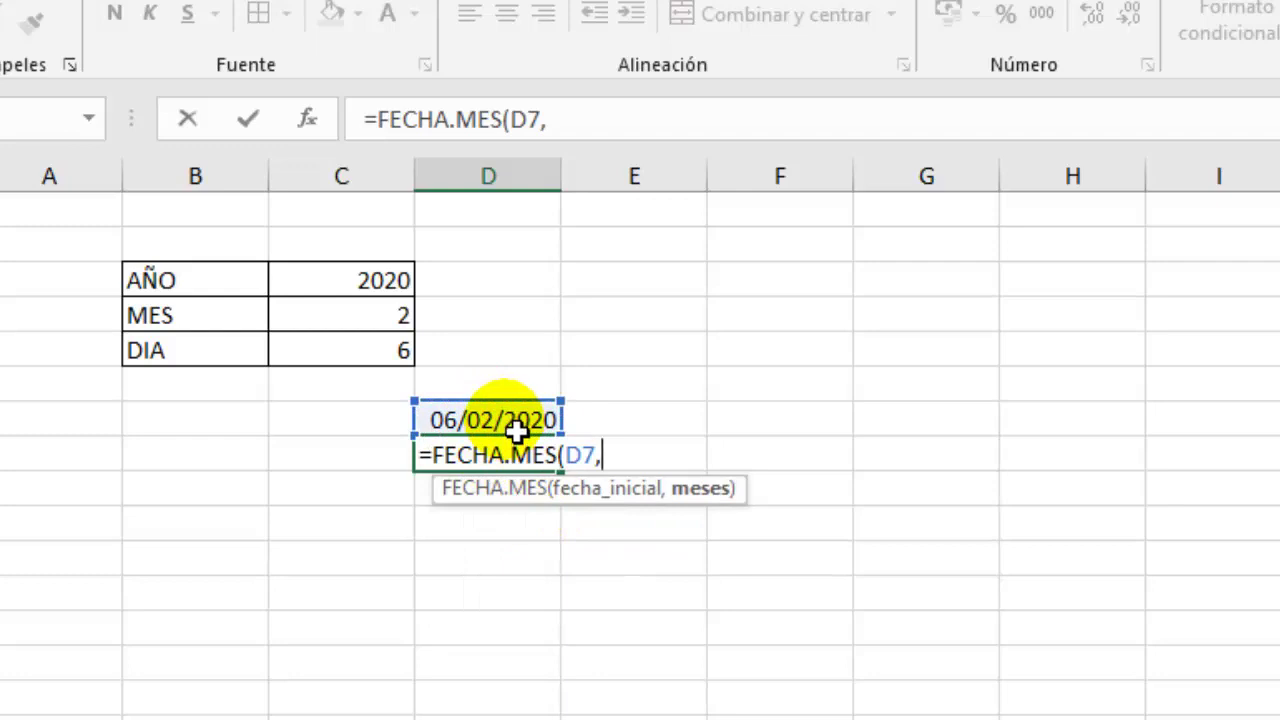
text(1))
key(Return)
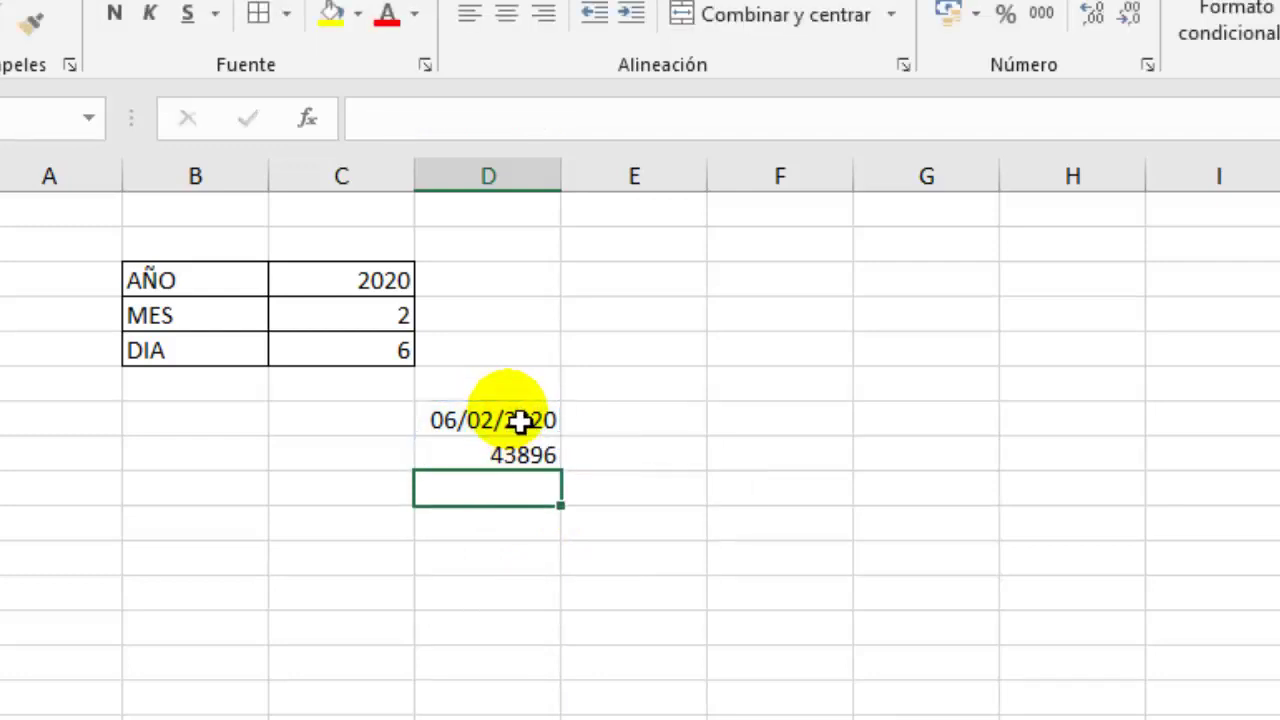
click(512, 458)
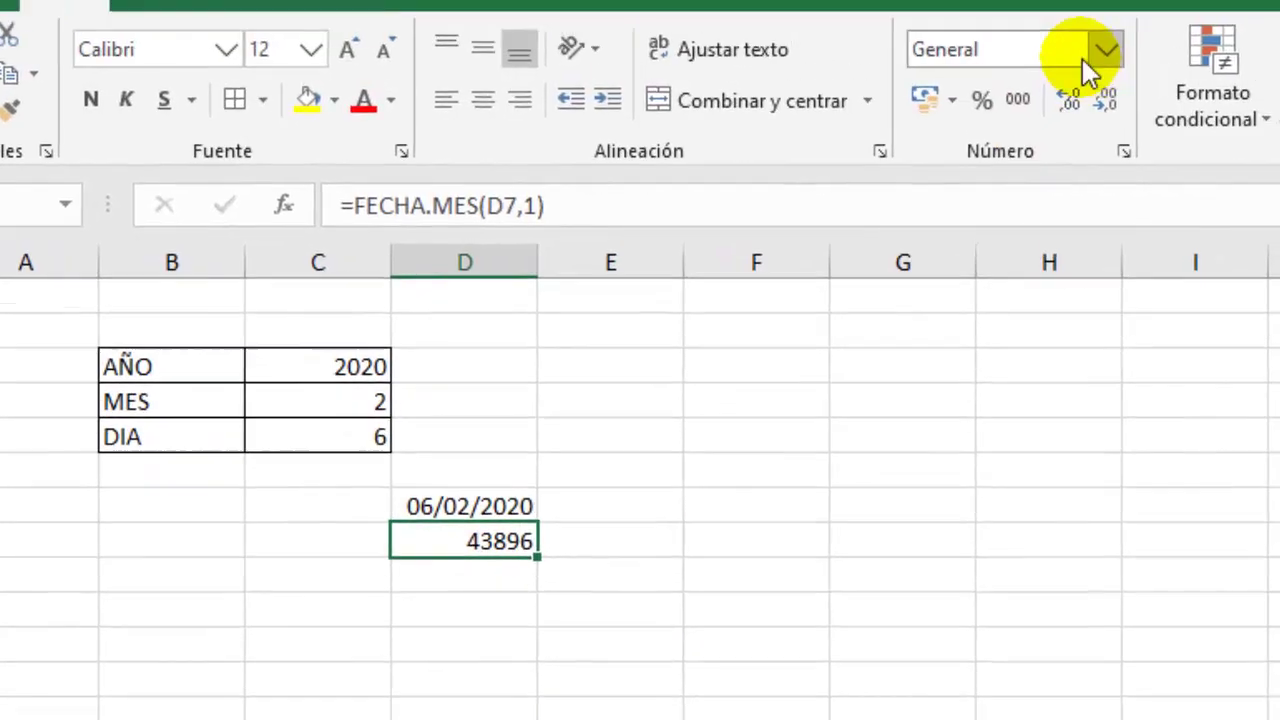
Step: Format D8 as Fecha corta so it shows a short date
click(1095, 88)
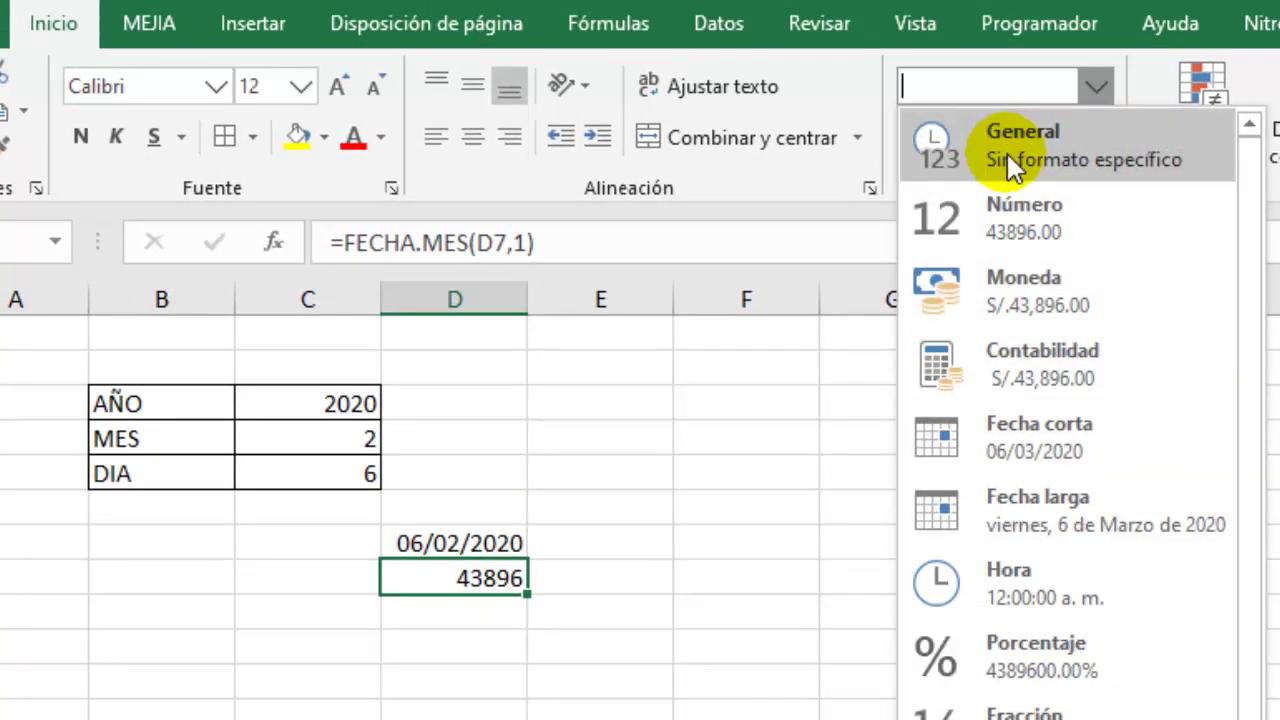
click(1020, 437)
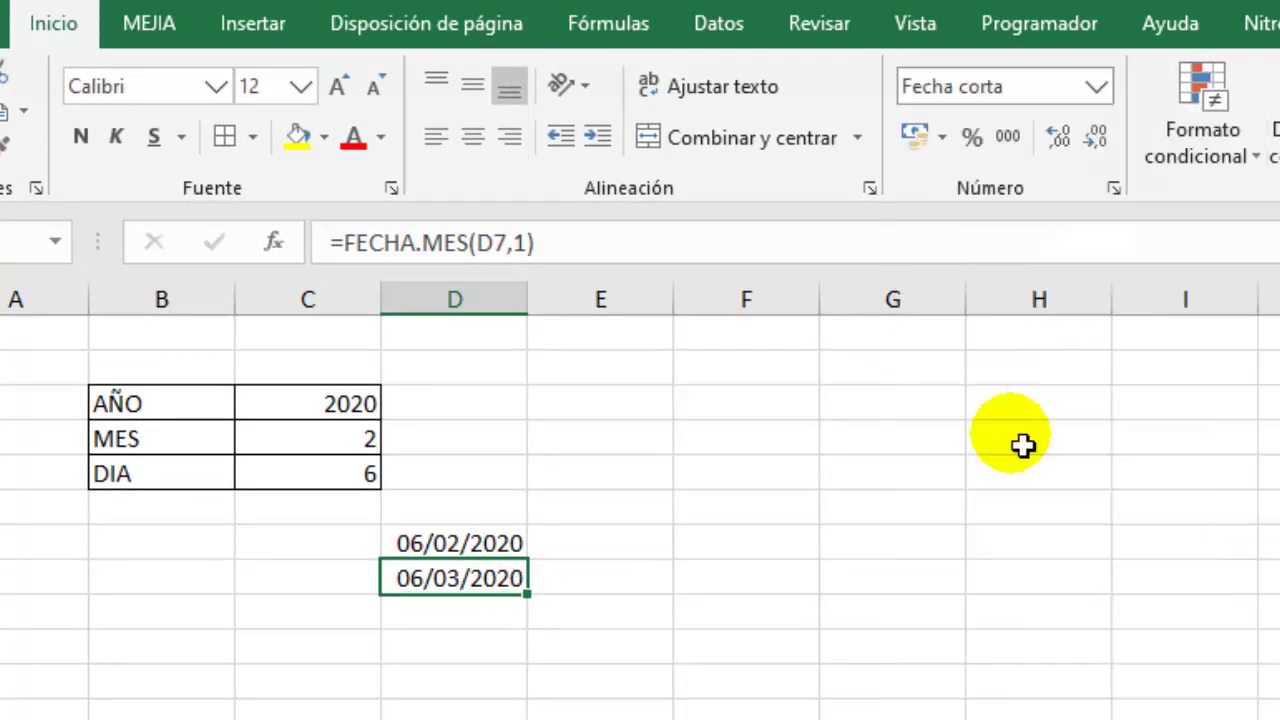
click(805, 580)
Step: Fill D8's formula down to row 20, ending at 06/03/2021
click(490, 585)
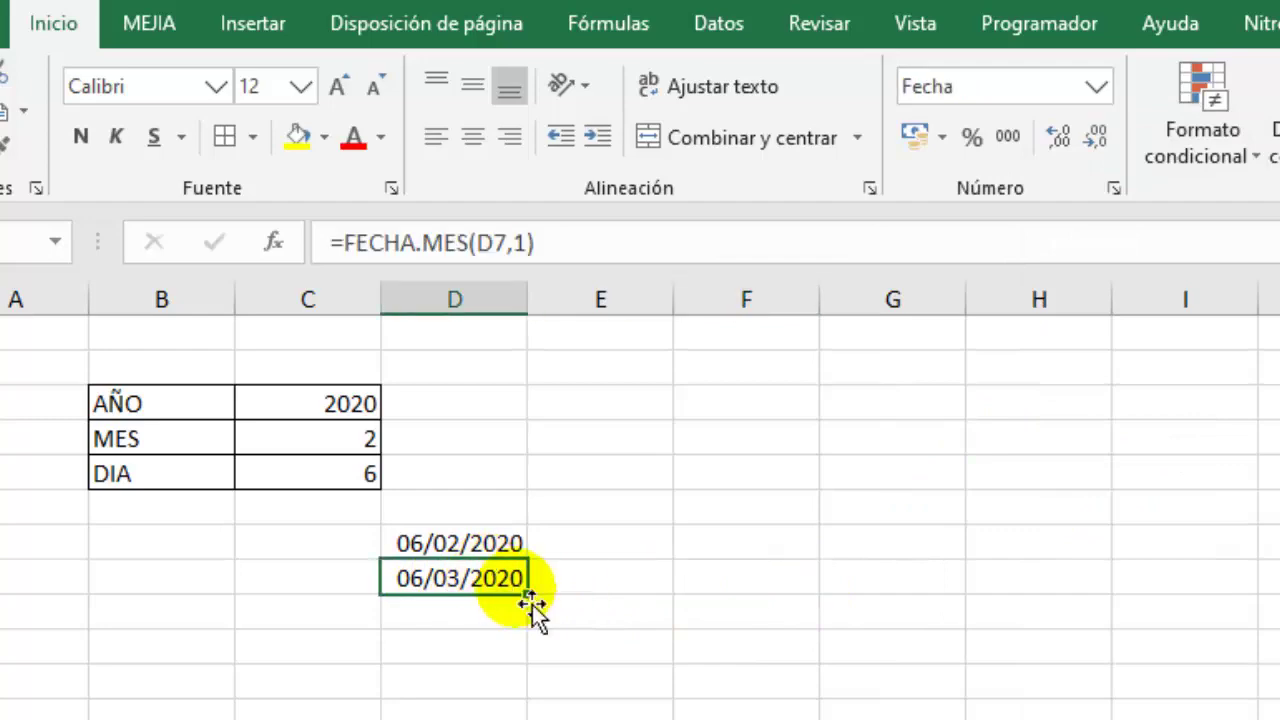
drag(527, 596, 527, 719)
drag(306, 694, 306, 672)
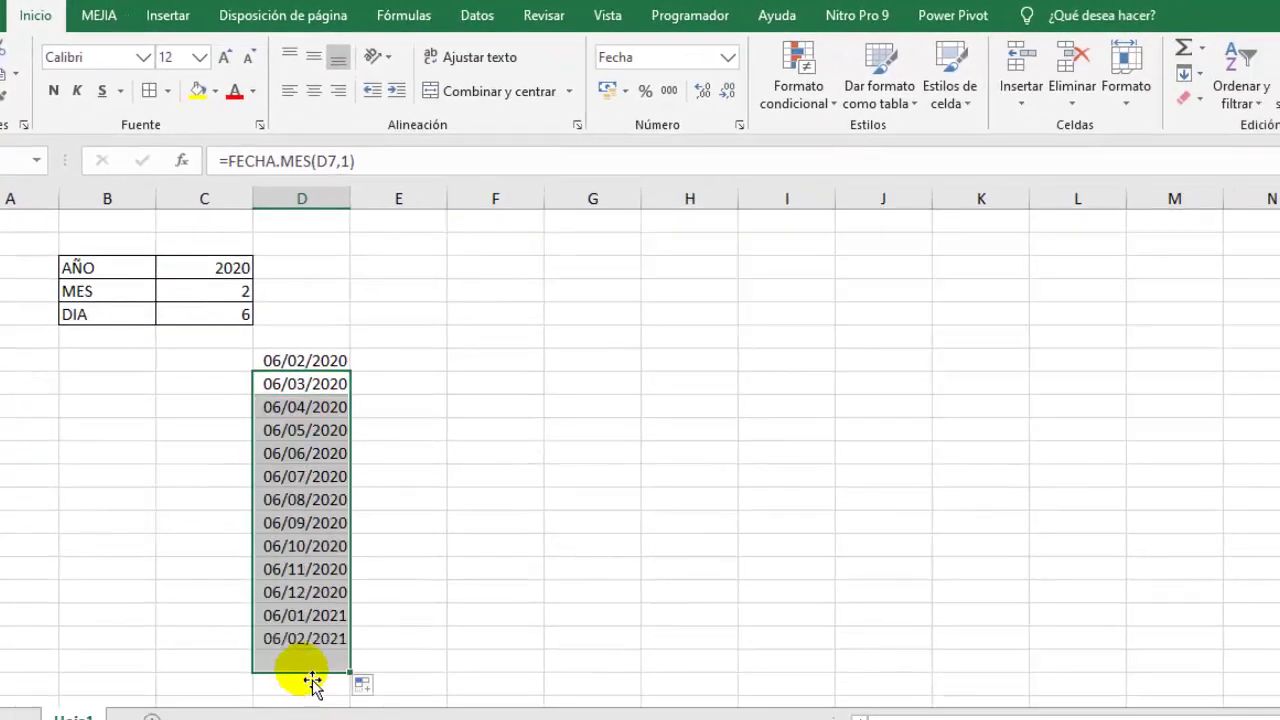
click(465, 522)
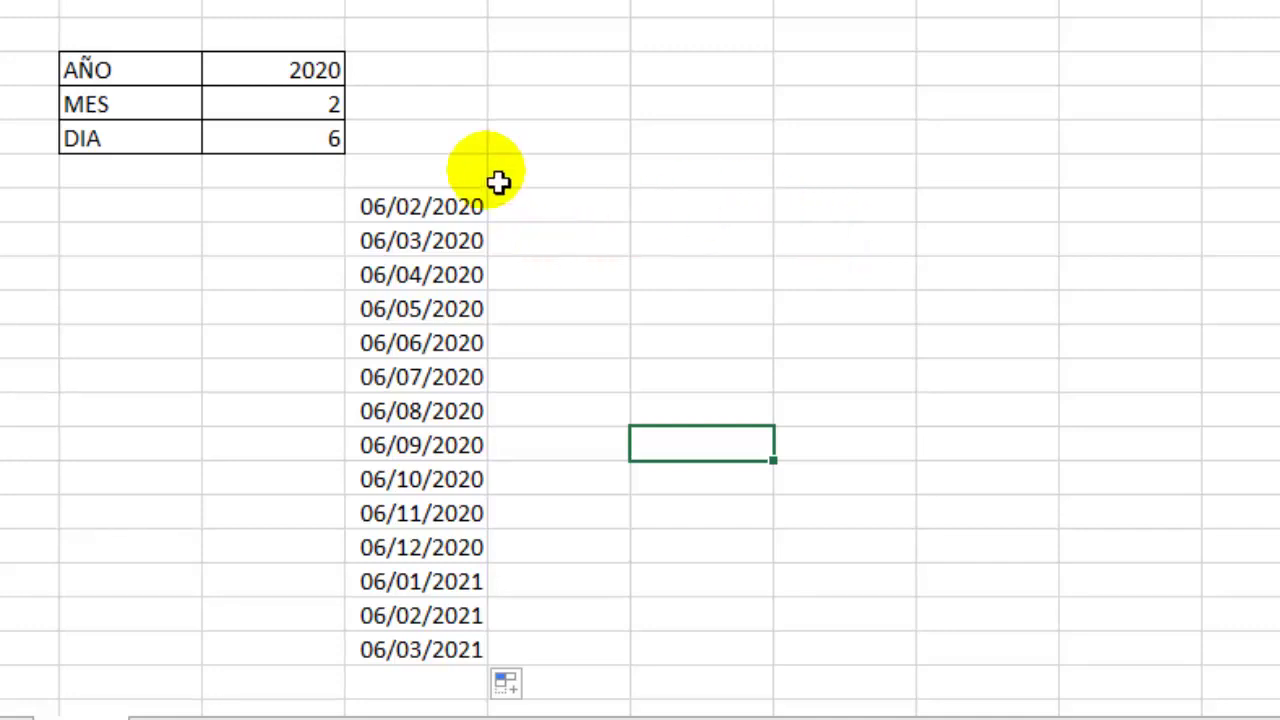
Step: Change the day in C5 to 25, then 29, and inspect the dates that shift to the 28th
click(329, 142)
text(25)
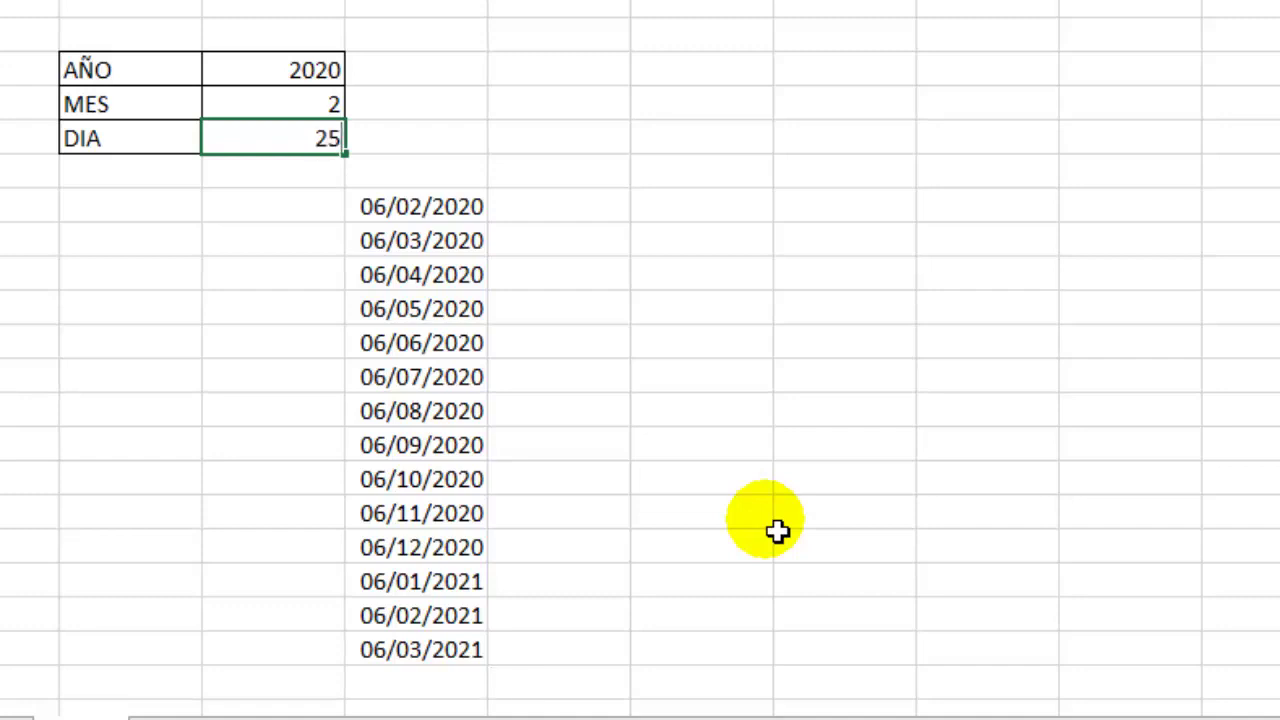
key(Return)
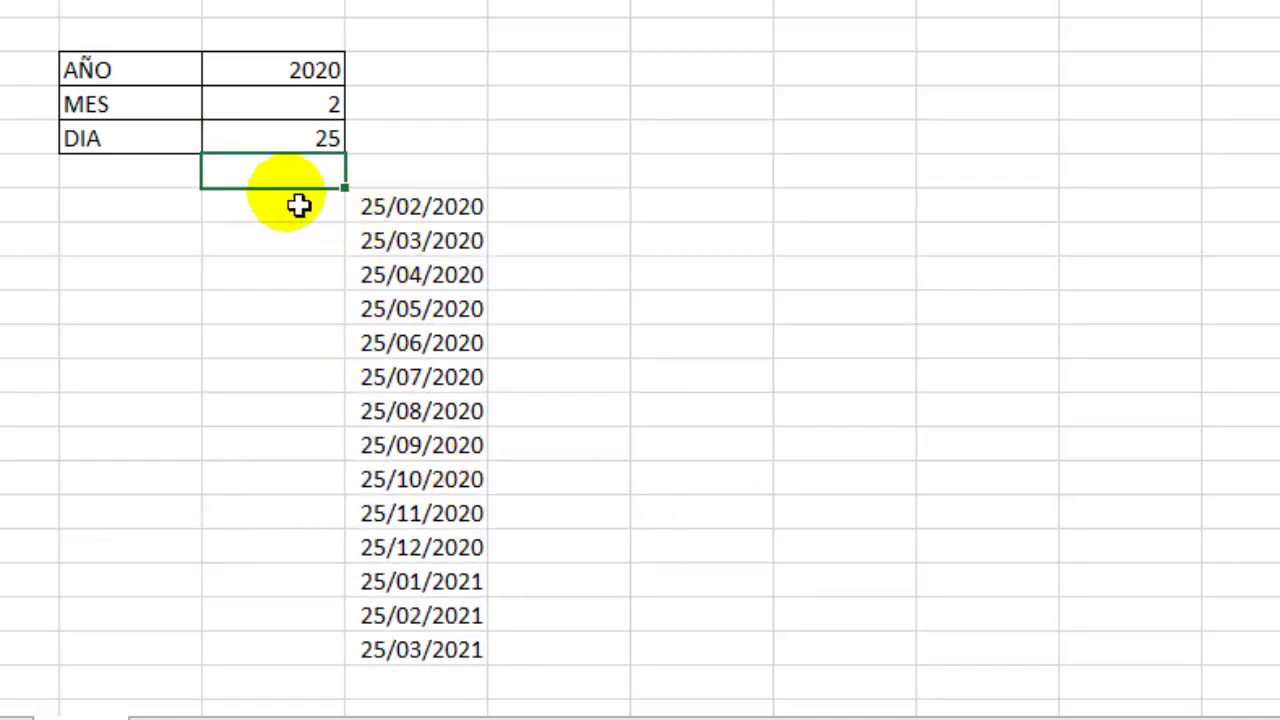
click(296, 137)
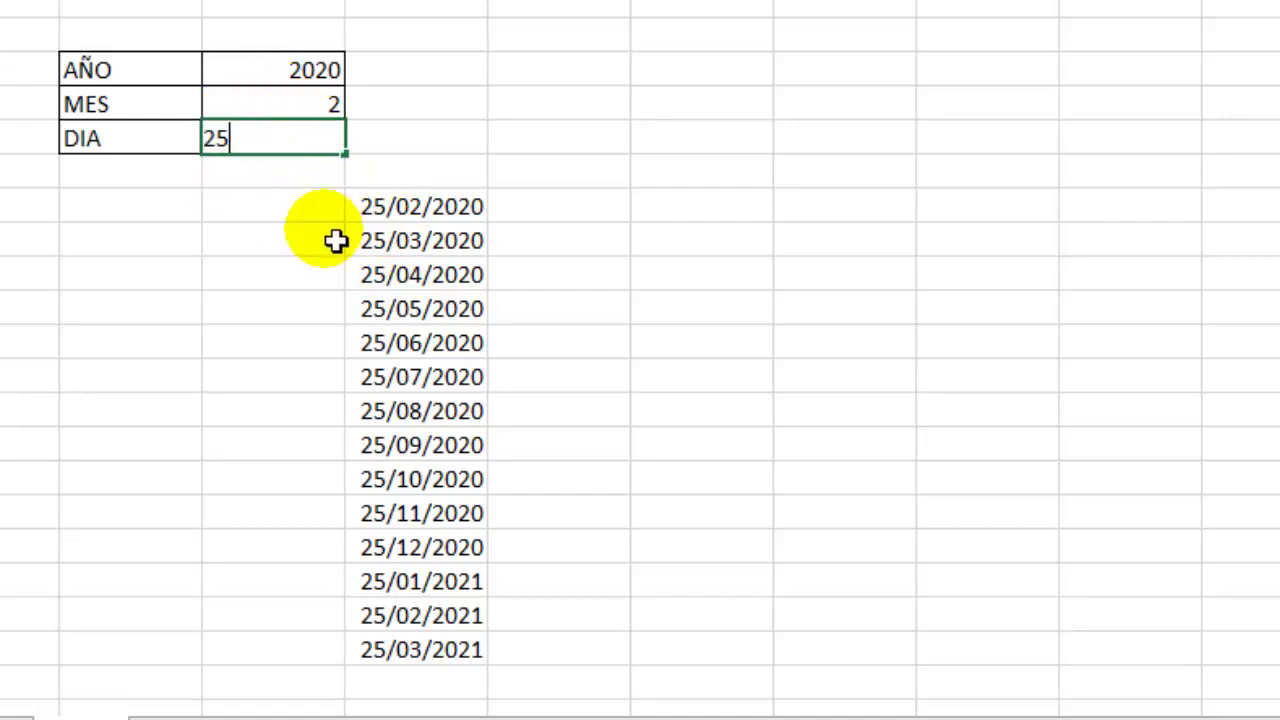
text(29)
key(Return)
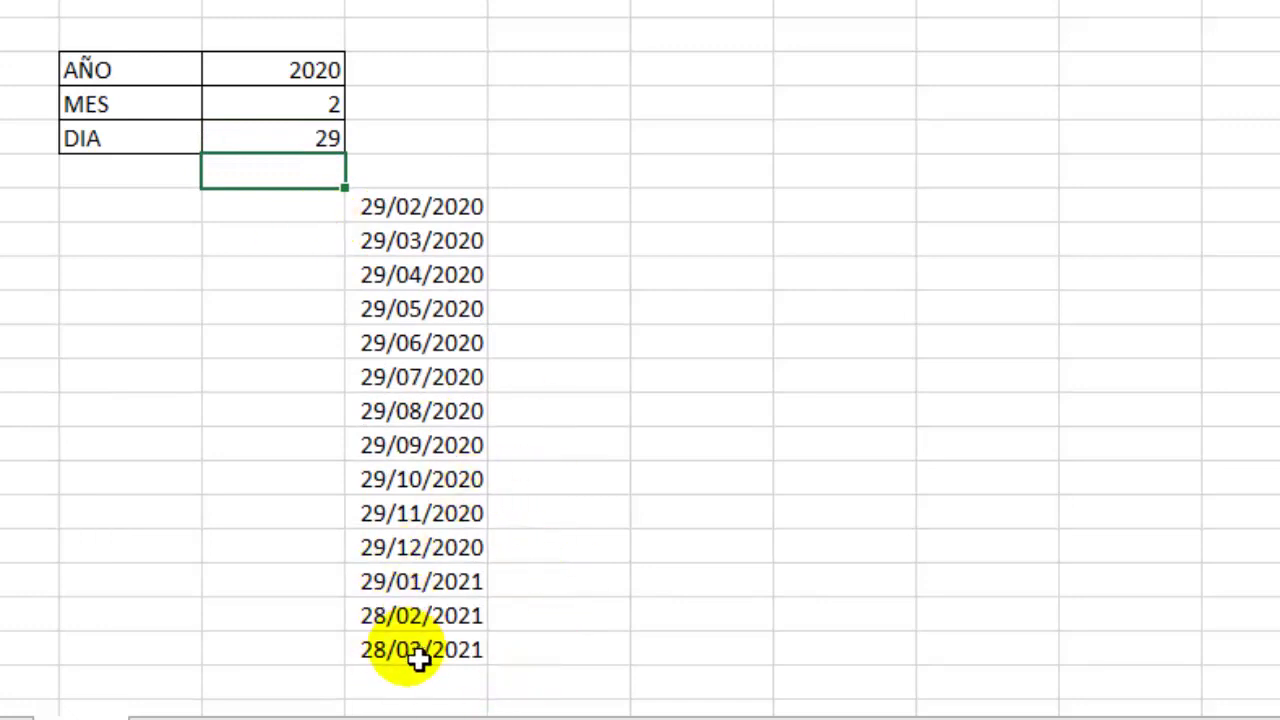
drag(417, 620, 430, 668)
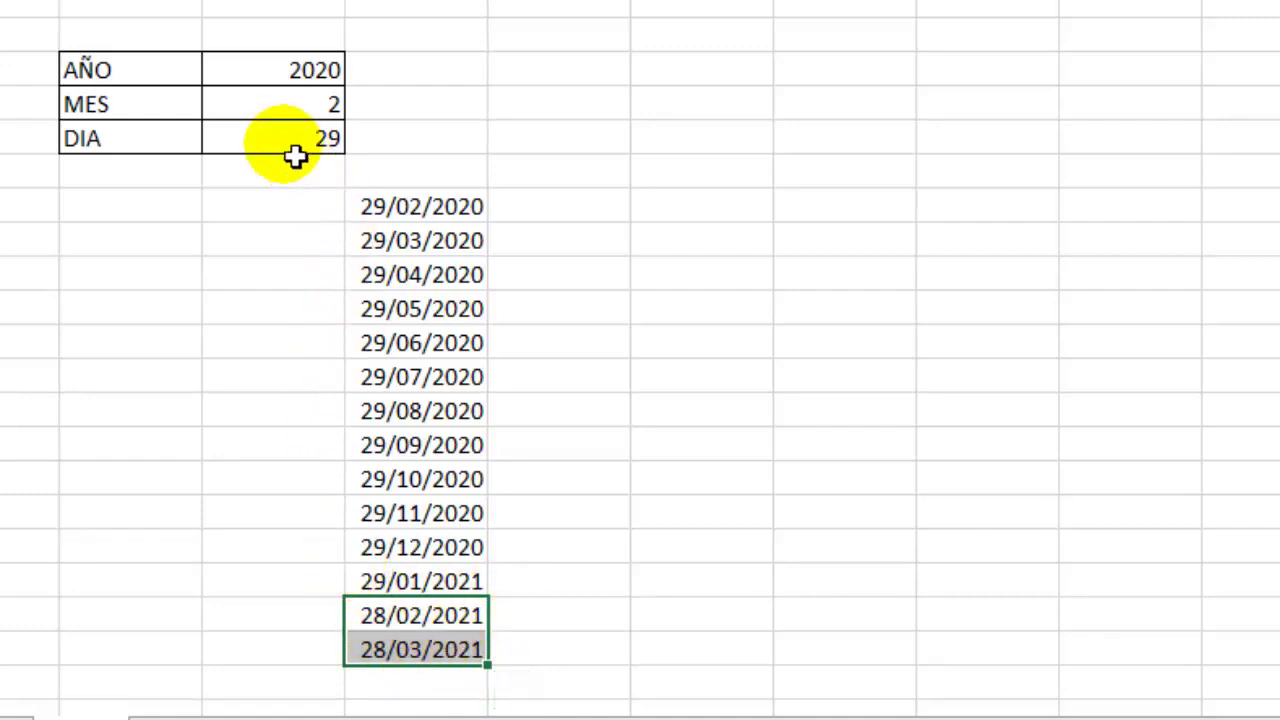
click(283, 103)
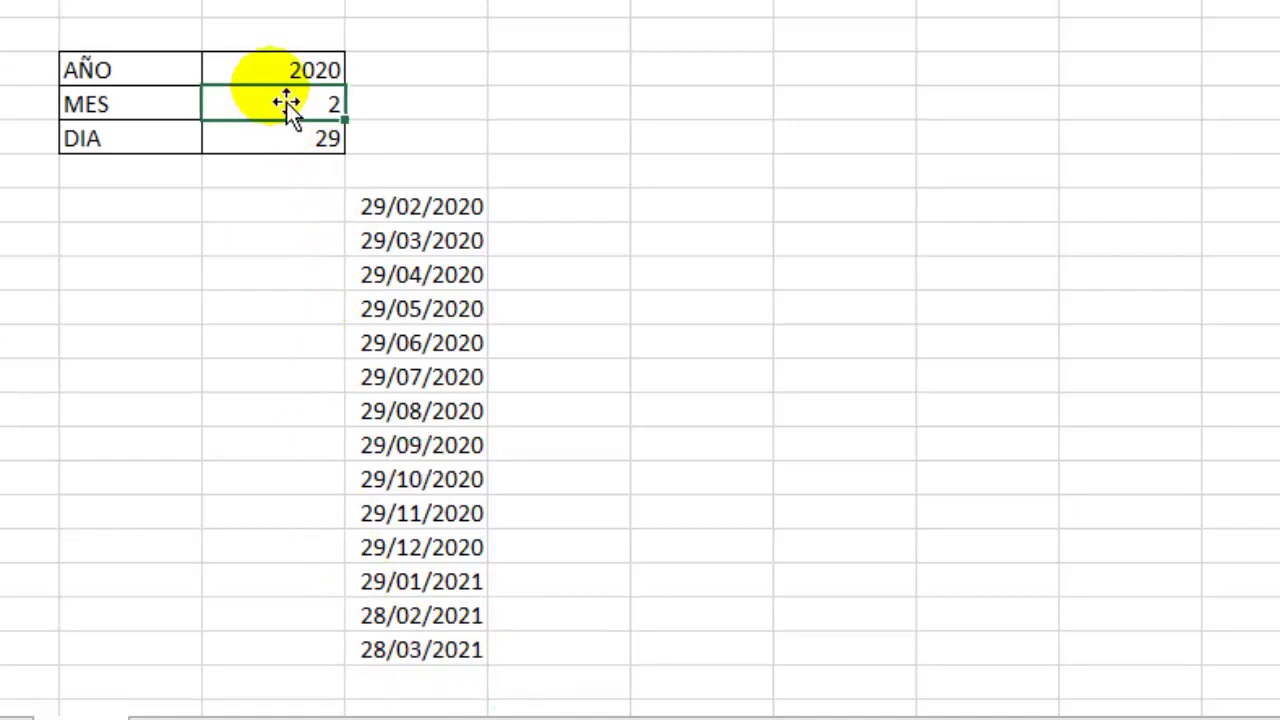
Step: Set the month to 1 and the day to 30, then to 1, and widen column D
text(1)
click(692, 145)
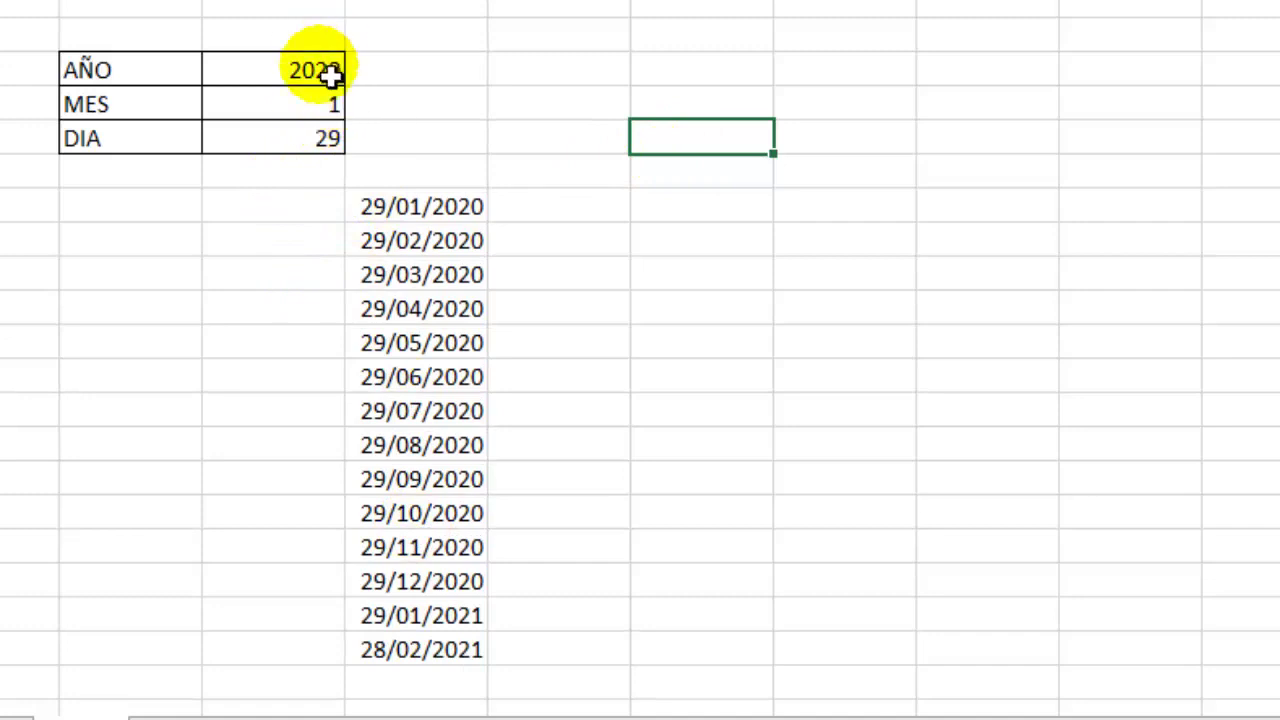
click(311, 112)
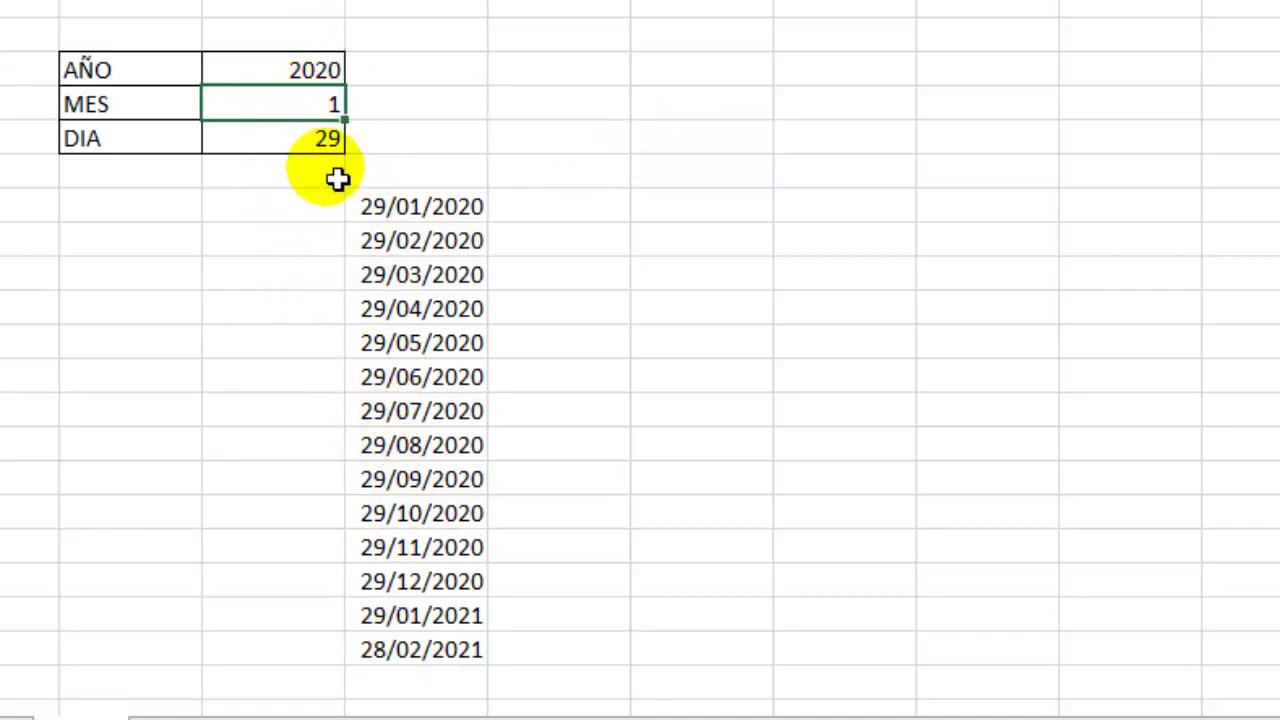
click(320, 138)
text(30)
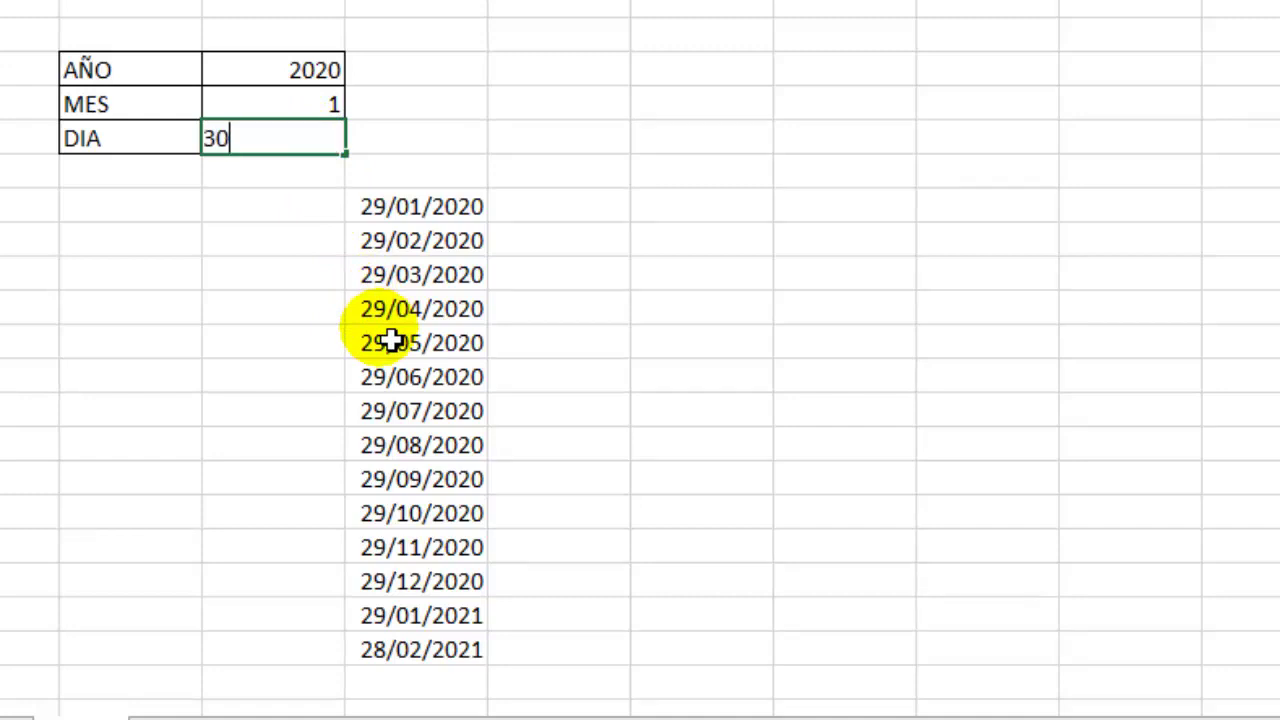
key(Return)
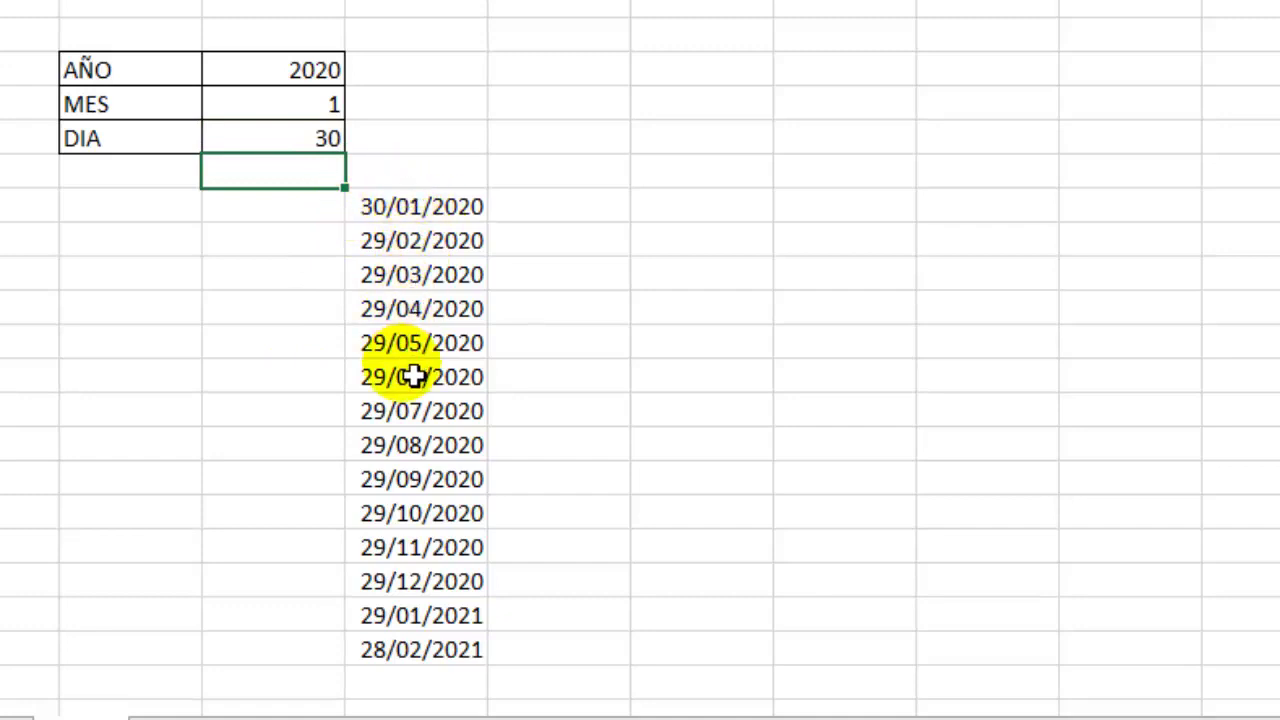
click(314, 146)
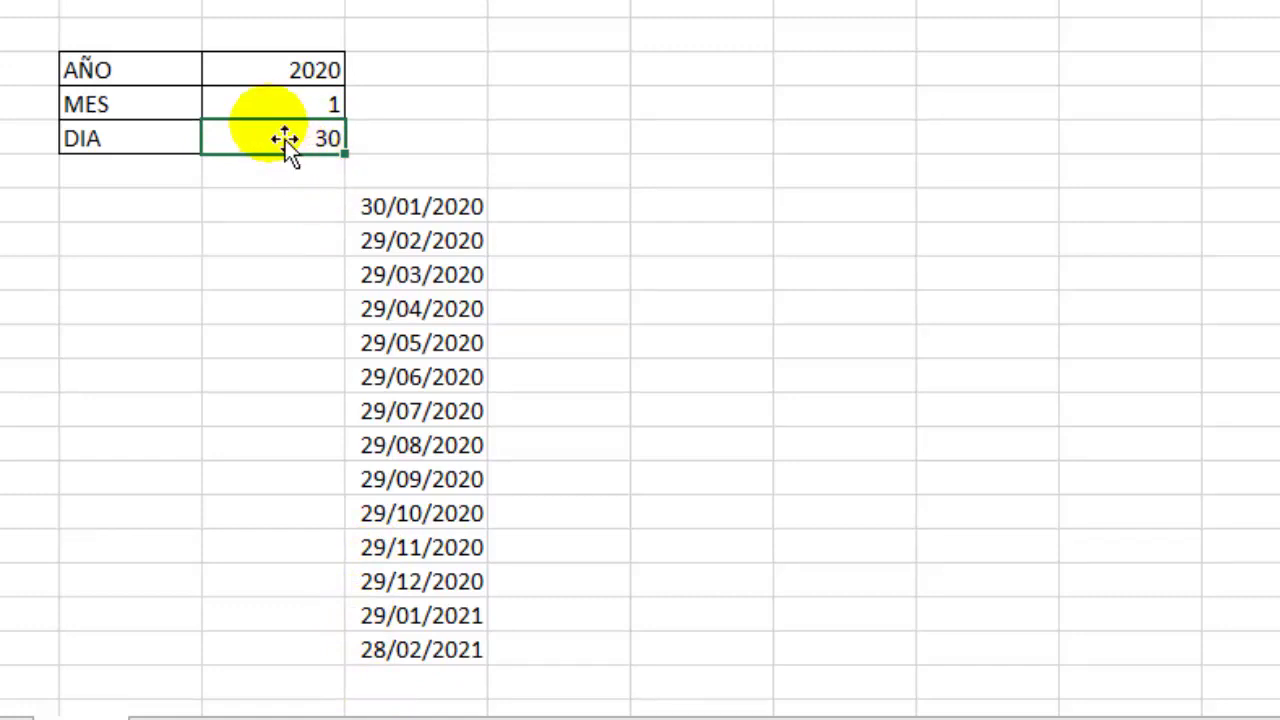
text(1)
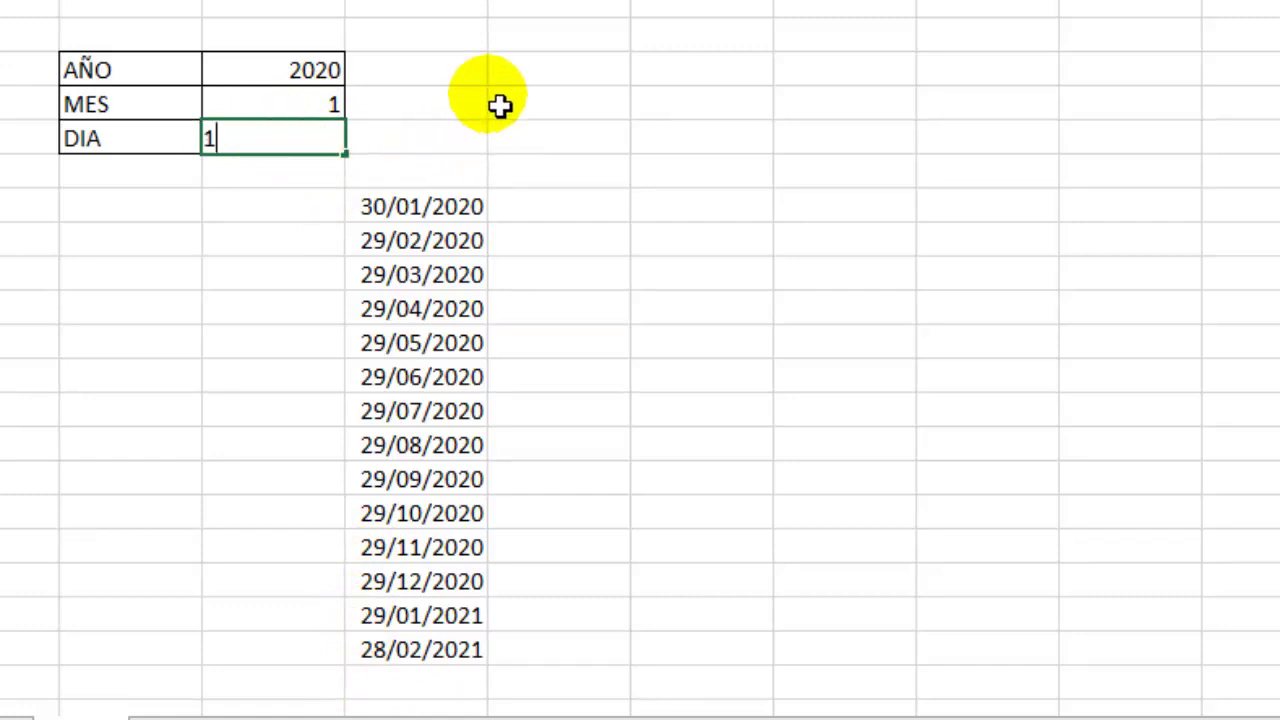
click(500, 105)
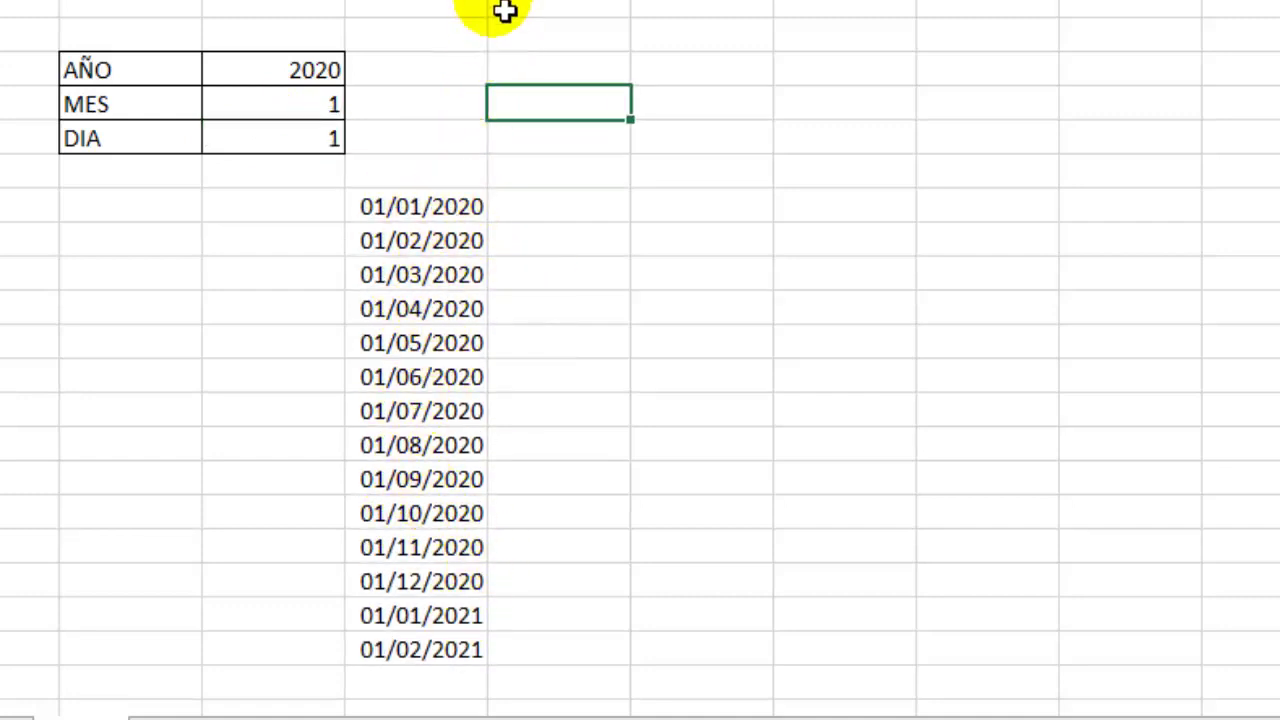
drag(500, 10, 517, 200)
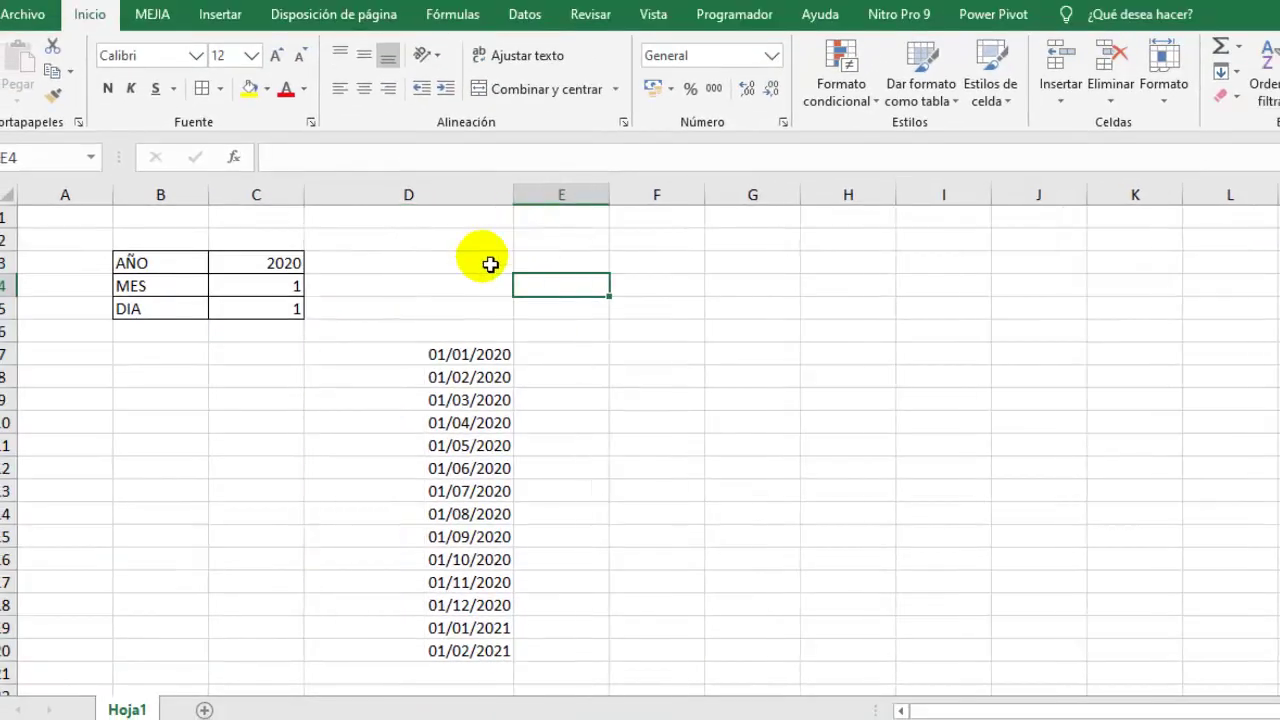
Step: Format D7:D20 as Fecha larga and autofit column D to the long dates
drag(443, 360, 441, 661)
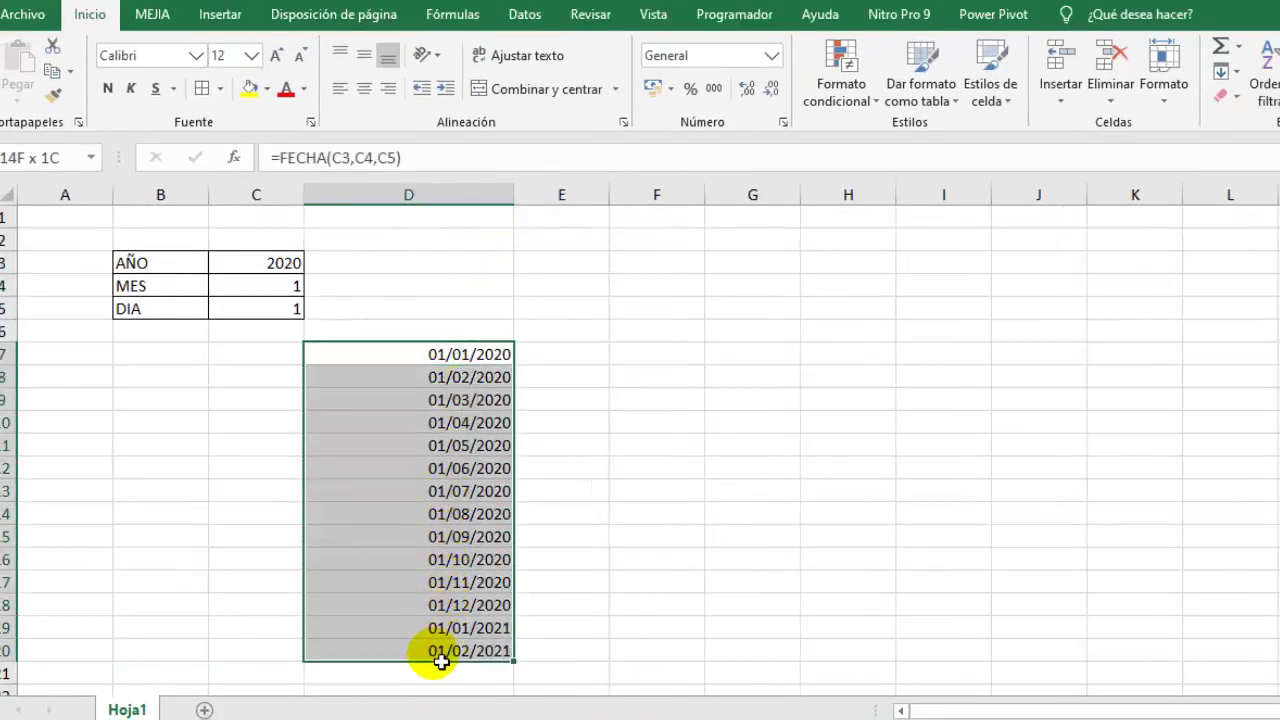
click(772, 56)
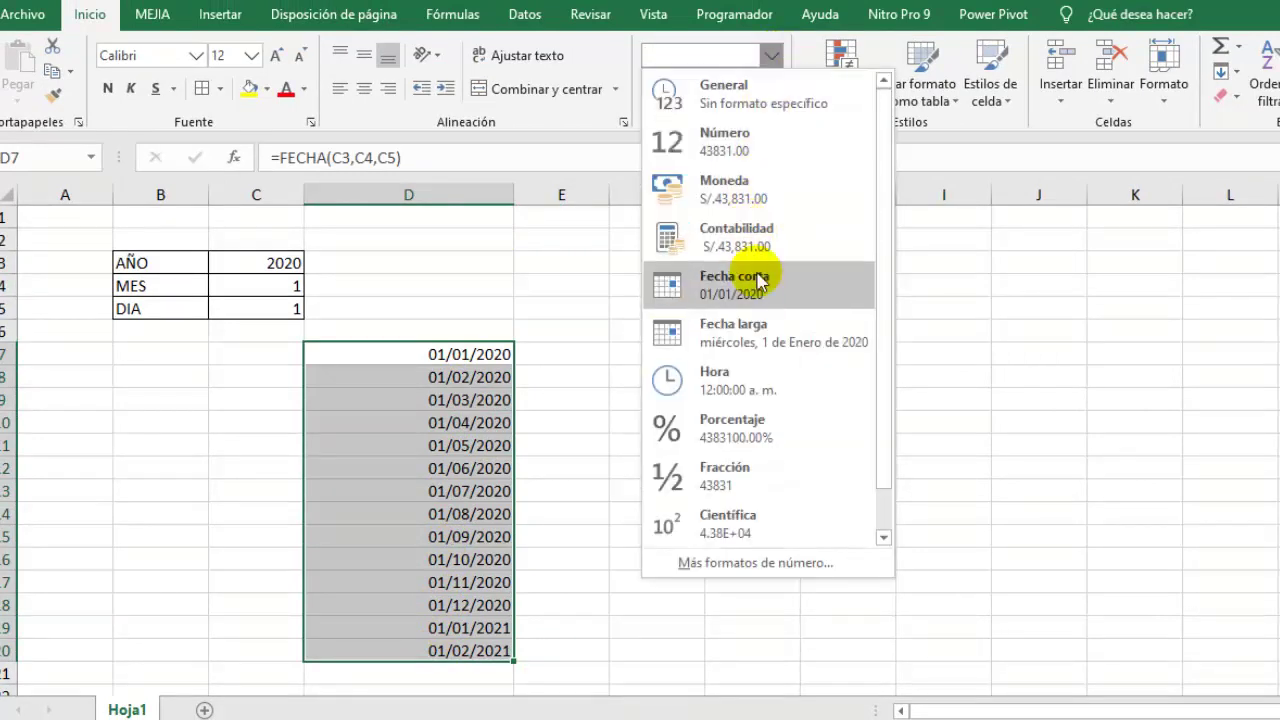
click(765, 340)
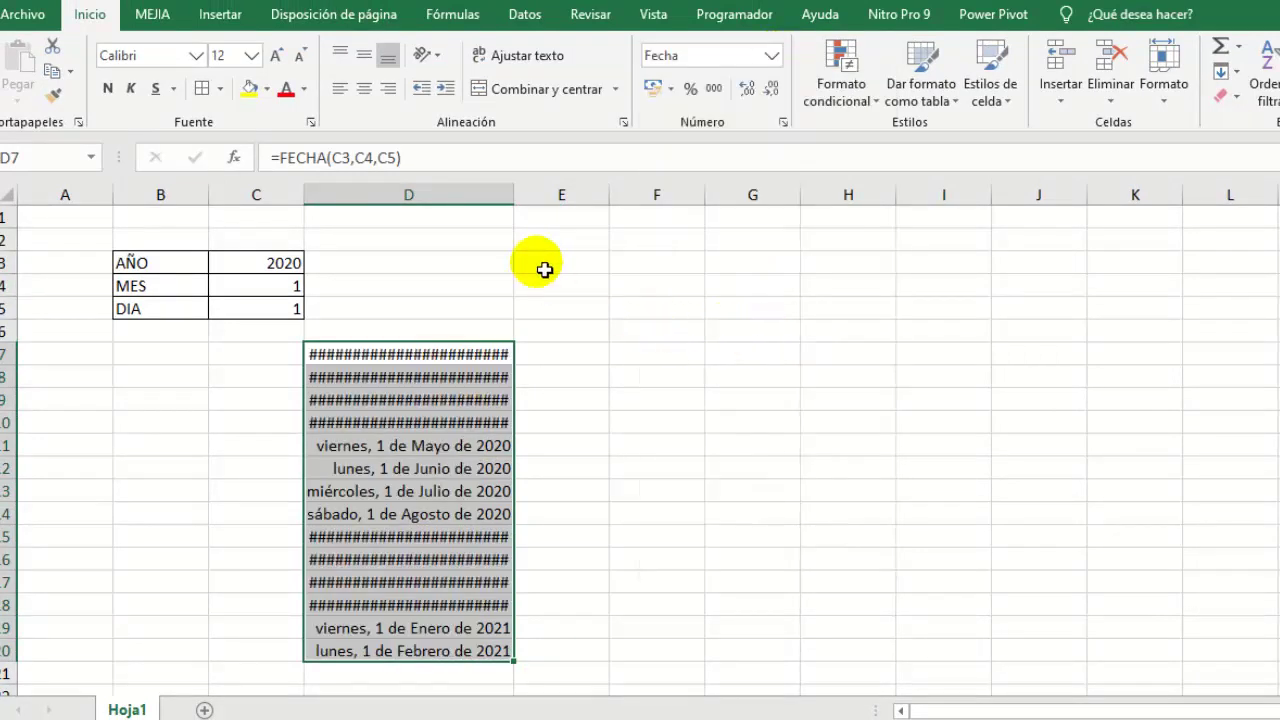
click(508, 198)
double_click(515, 206)
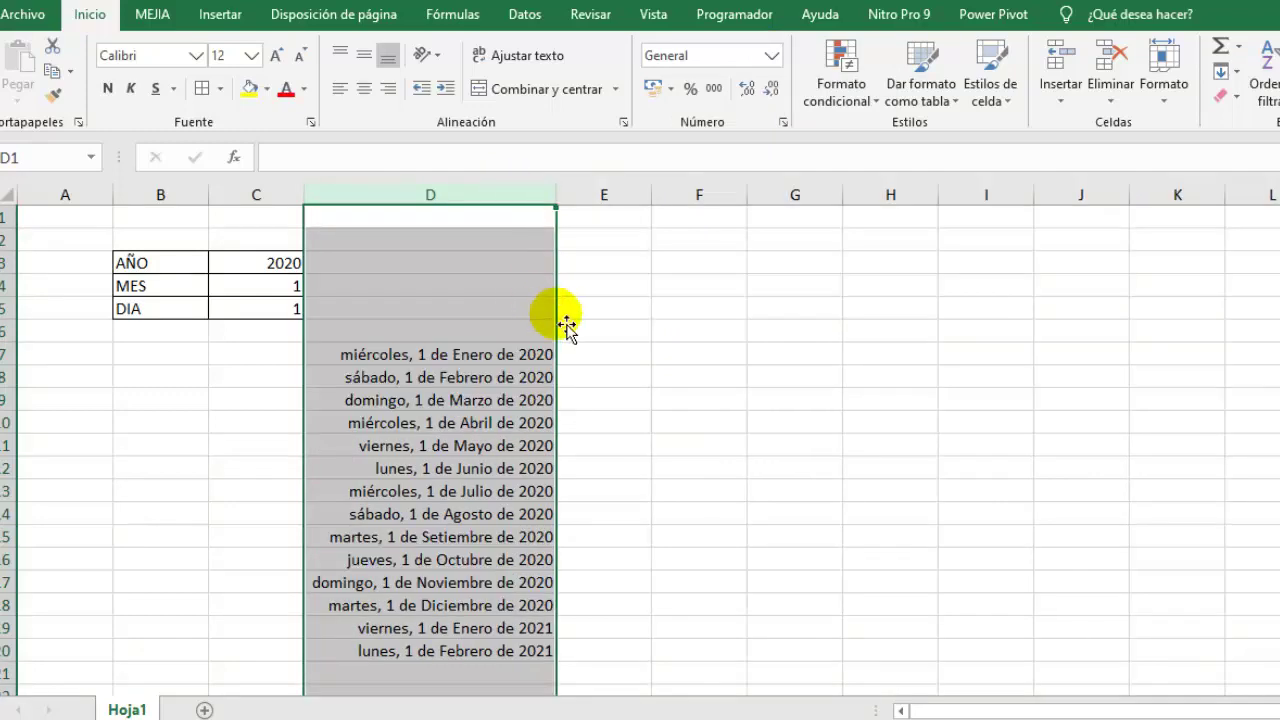
click(728, 401)
click(504, 358)
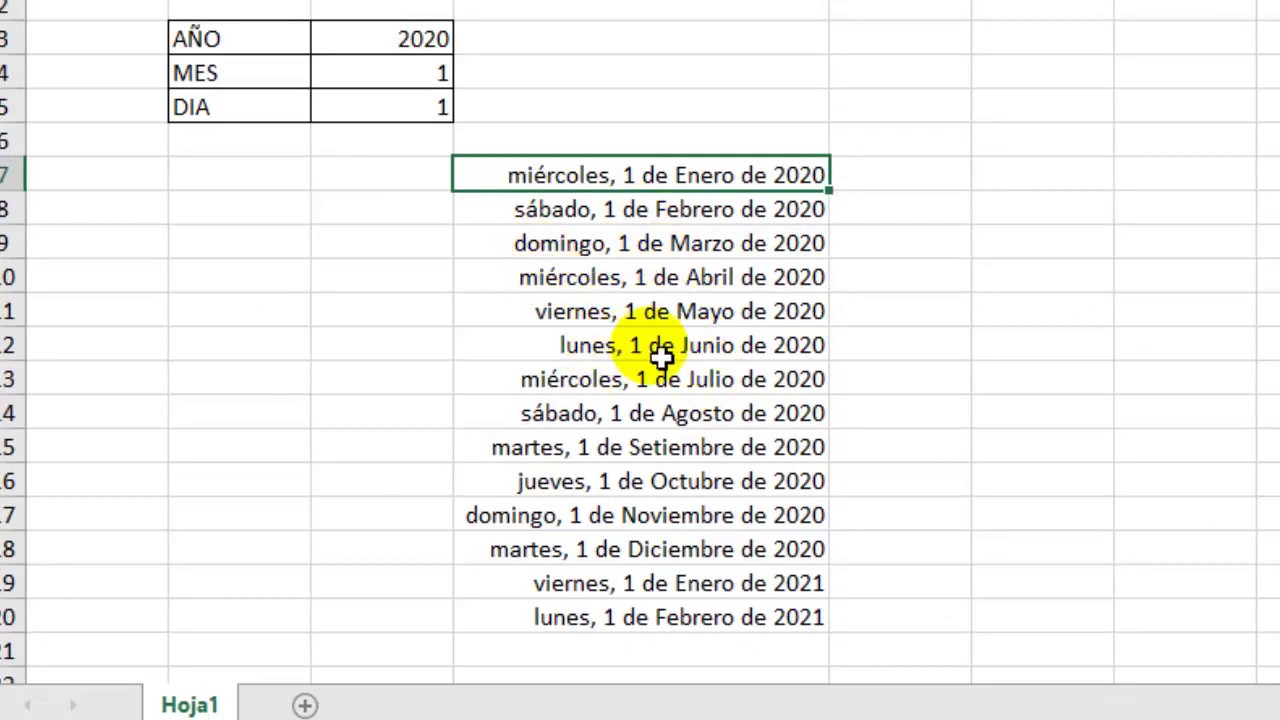
Step: Deselect the finished long-date list by clicking an empty cell
click(1079, 290)
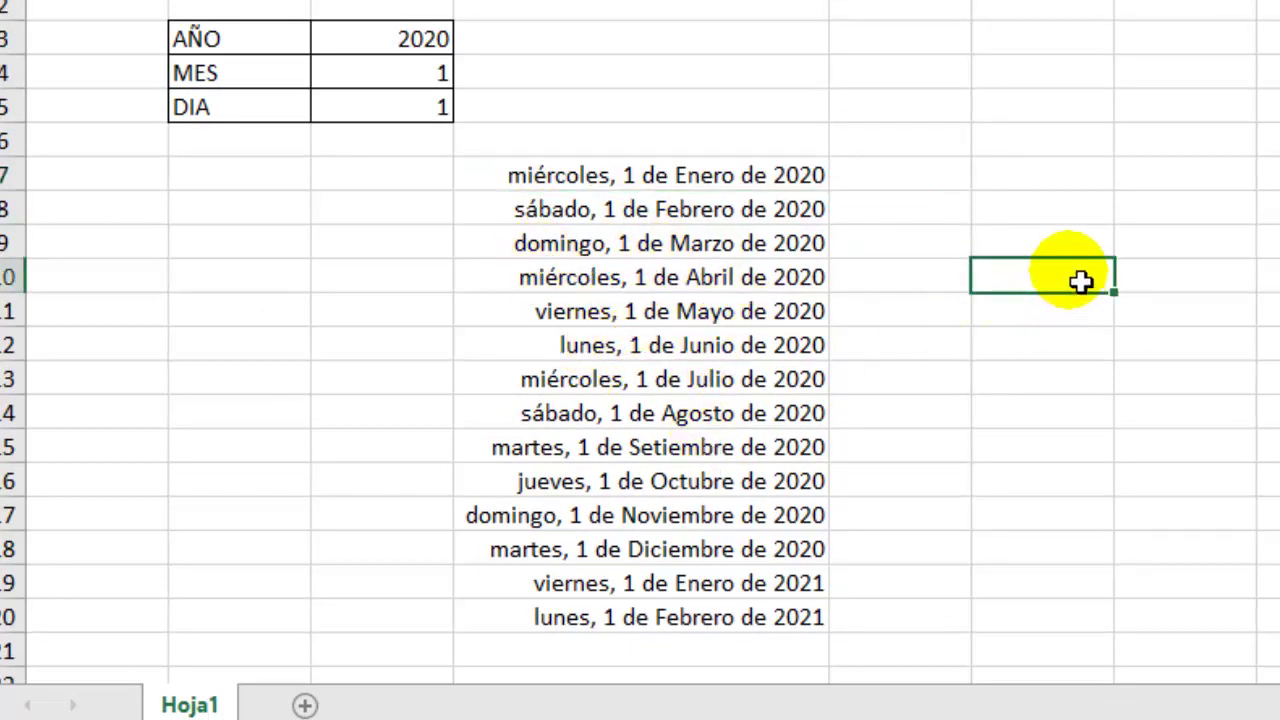